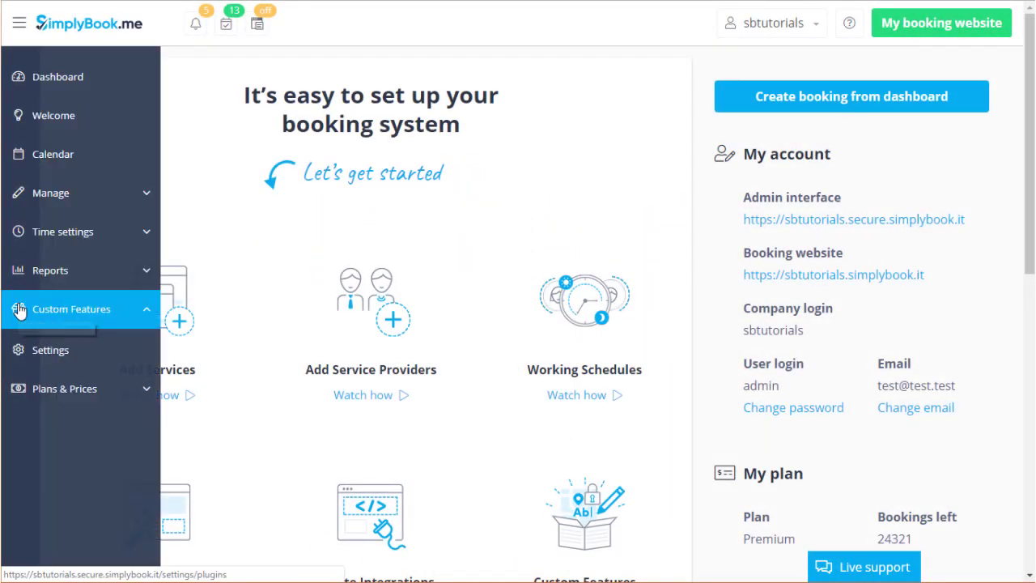
# - Search the Custom Features catalogue for 'coupo' and enable Coupons & Gift Cards
pyautogui.click(47, 336)
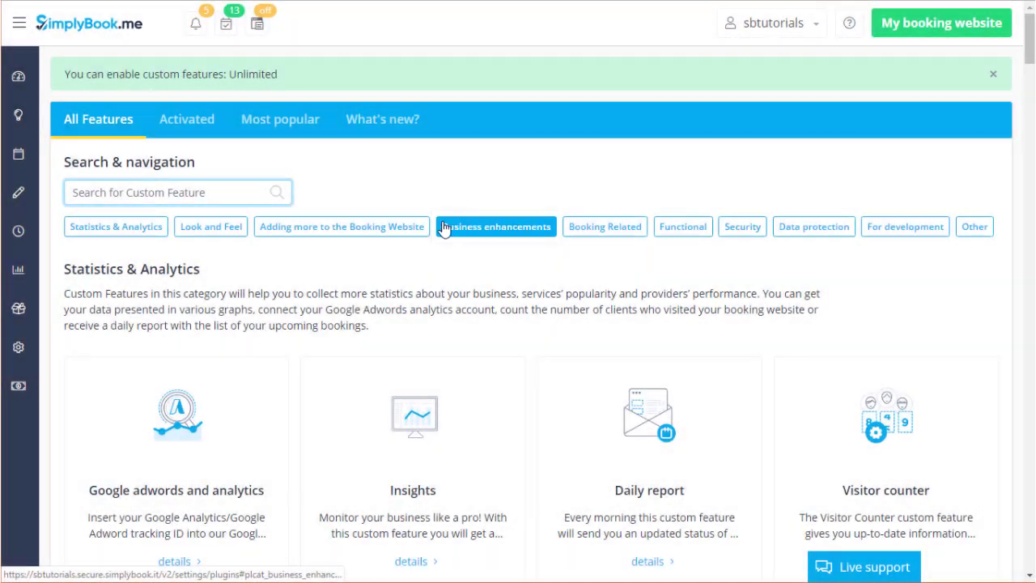
pyautogui.click(215, 194)
pyautogui.write('cou')
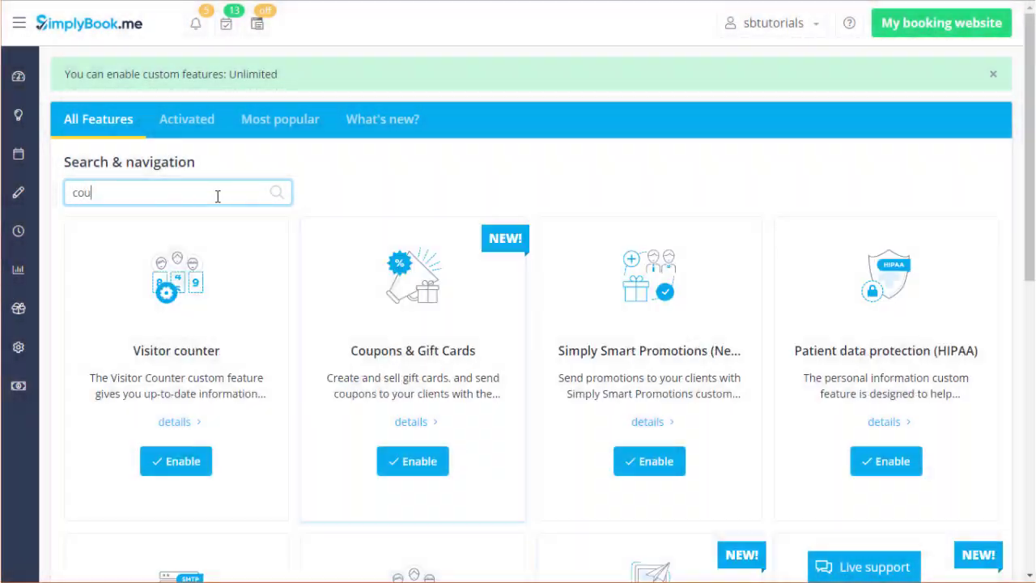
pyautogui.write('pon')
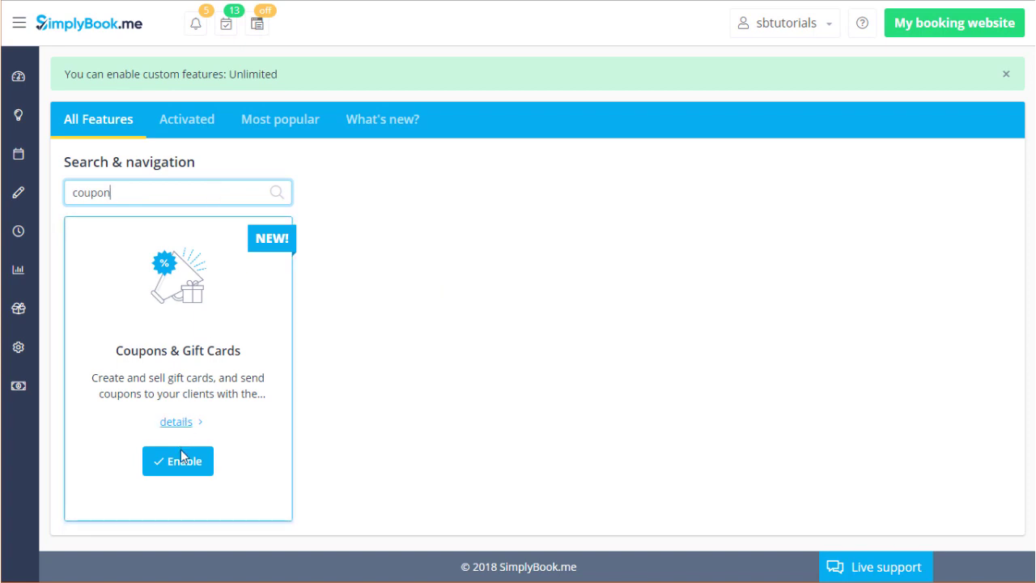
pyautogui.click(183, 462)
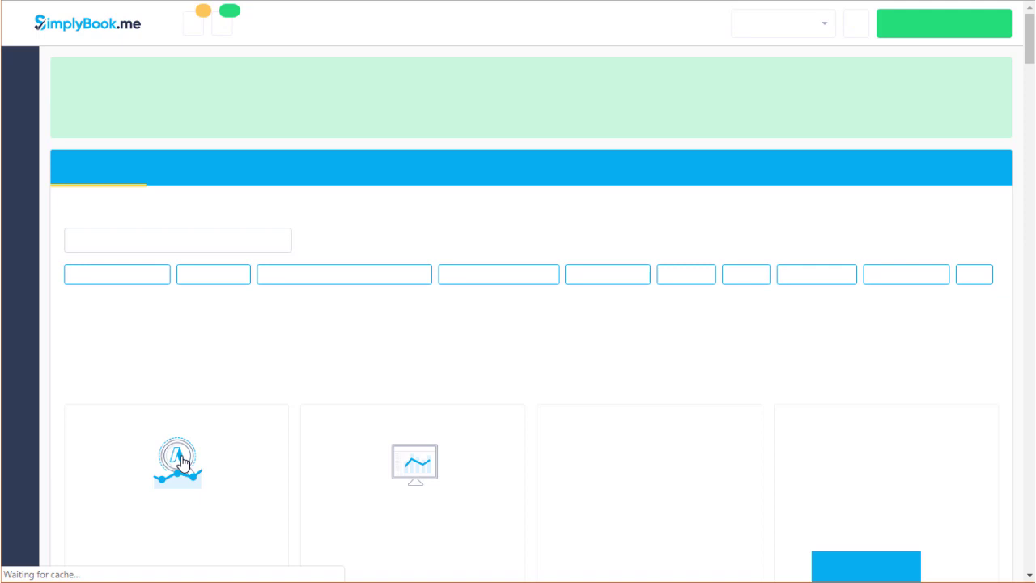
pyautogui.scroll(-5, 822, 456)
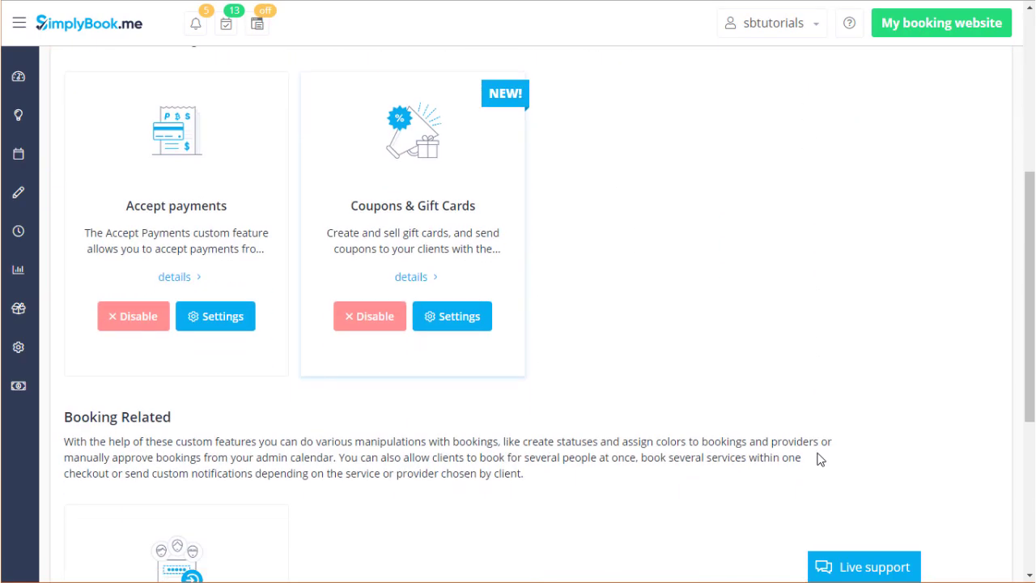
pyautogui.scroll(-2, 727, 360)
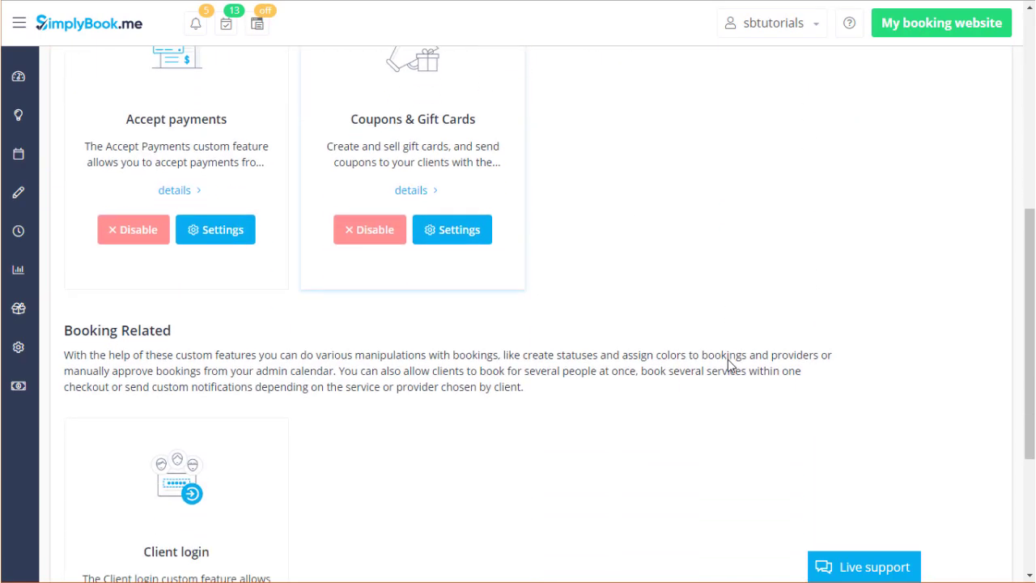
pyautogui.scroll(-2, 728, 360)
pyautogui.scroll(3, 728, 366)
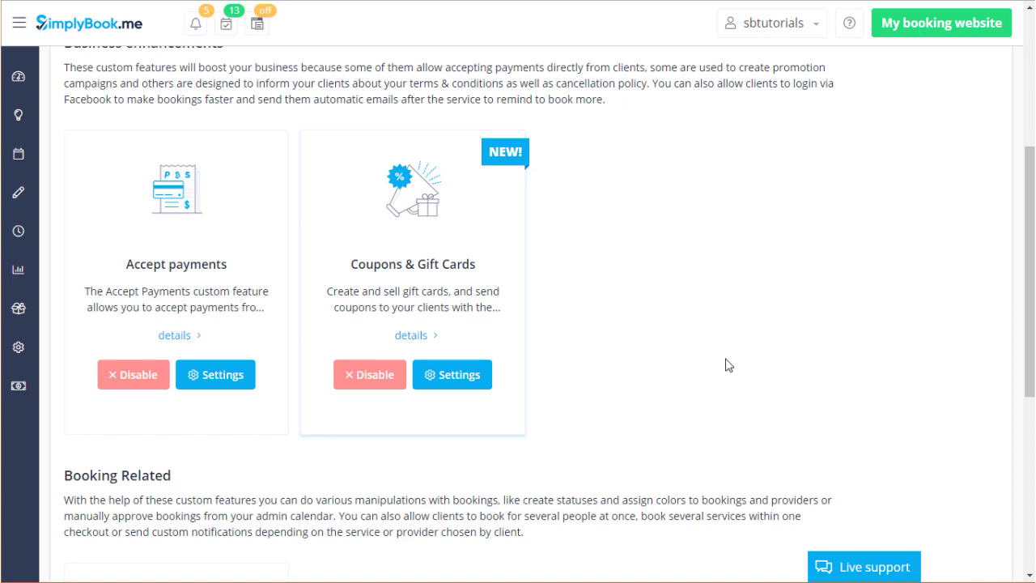
pyautogui.moveTo(18, 193)
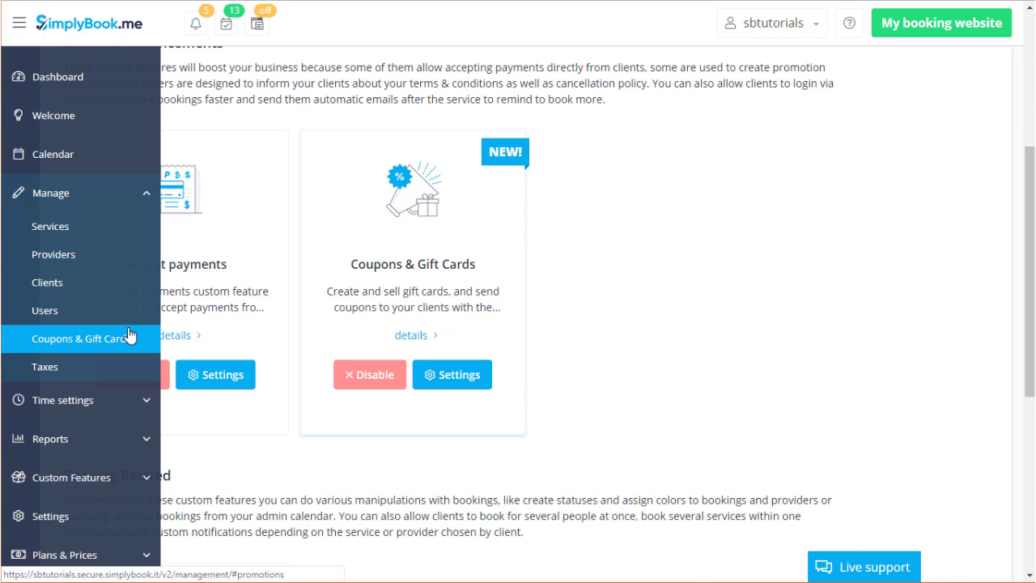
# - Open the existing Gift card (1.00 USD fixed discount) from the Coupons & Gift Cards list
pyautogui.click(130, 335)
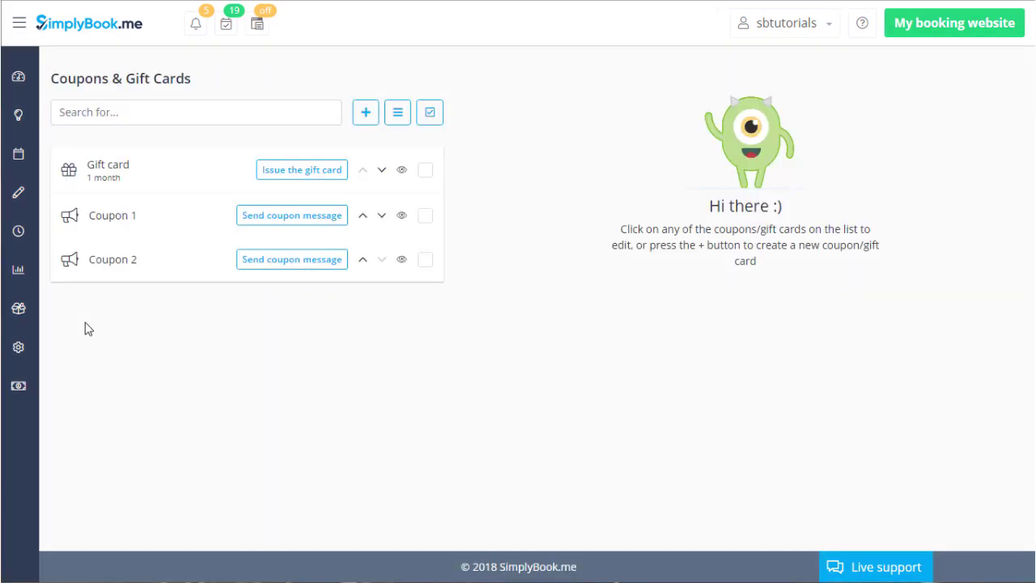
pyautogui.click(366, 113)
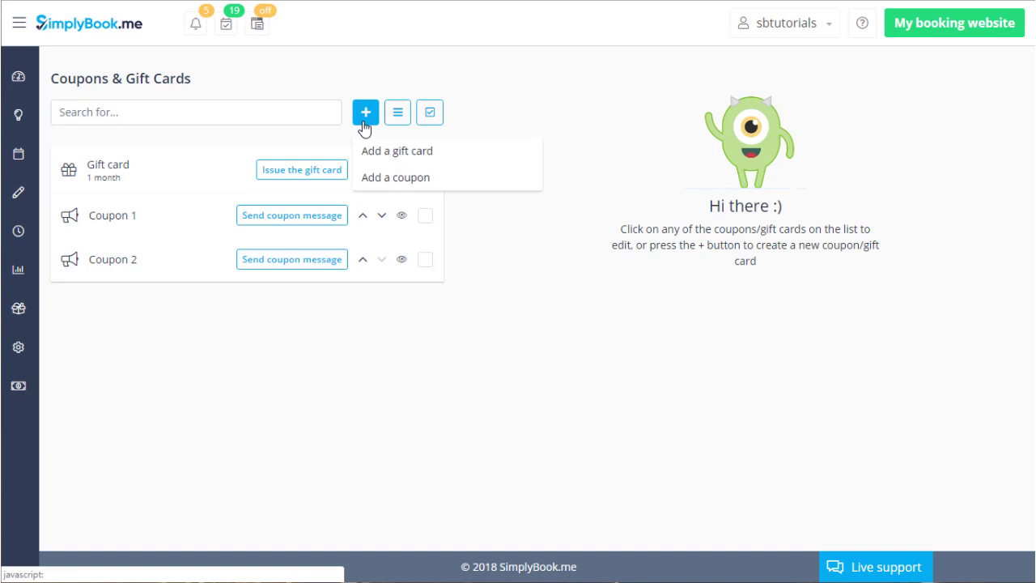
pyautogui.click(387, 180)
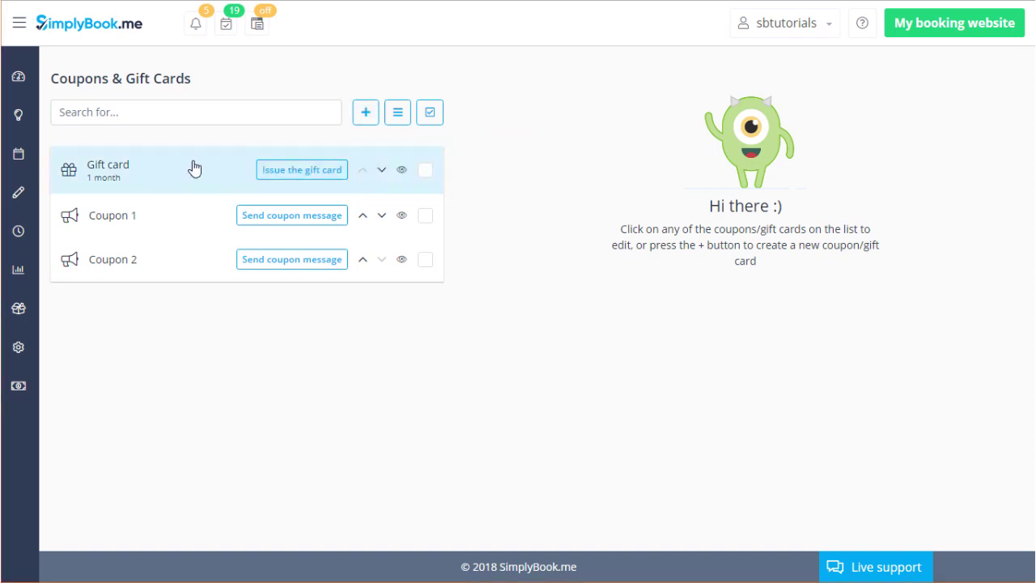
pyautogui.click(194, 168)
pyautogui.scroll(-1, 208, 167)
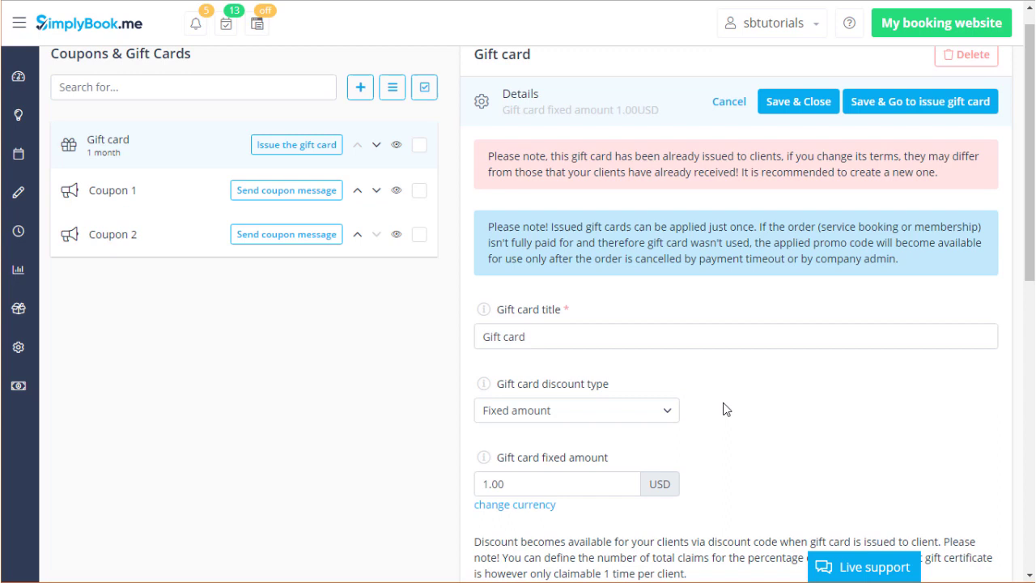
pyautogui.click(658, 415)
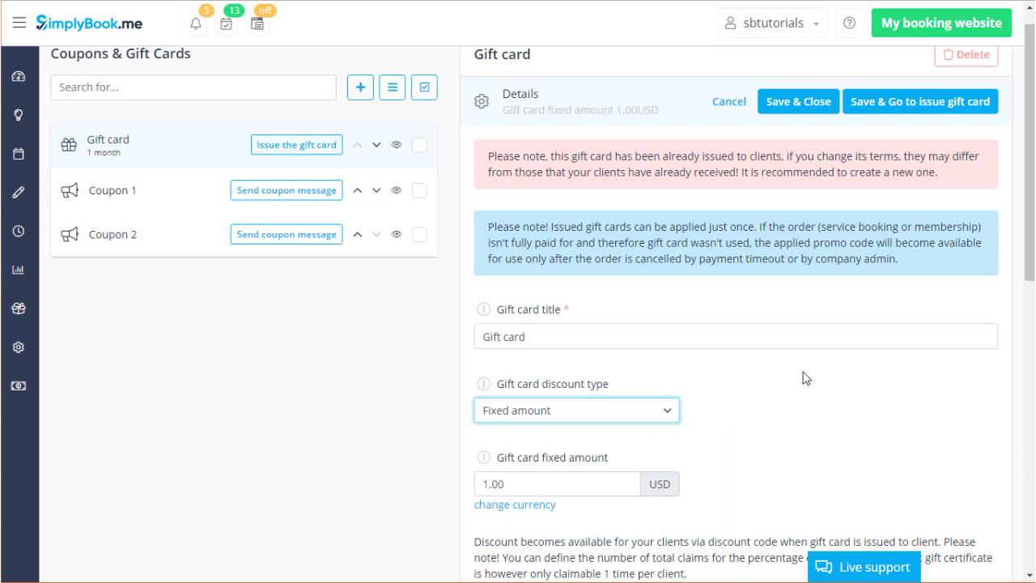
pyautogui.scroll(-1, 804, 378)
pyautogui.scroll(-1, 804, 378)
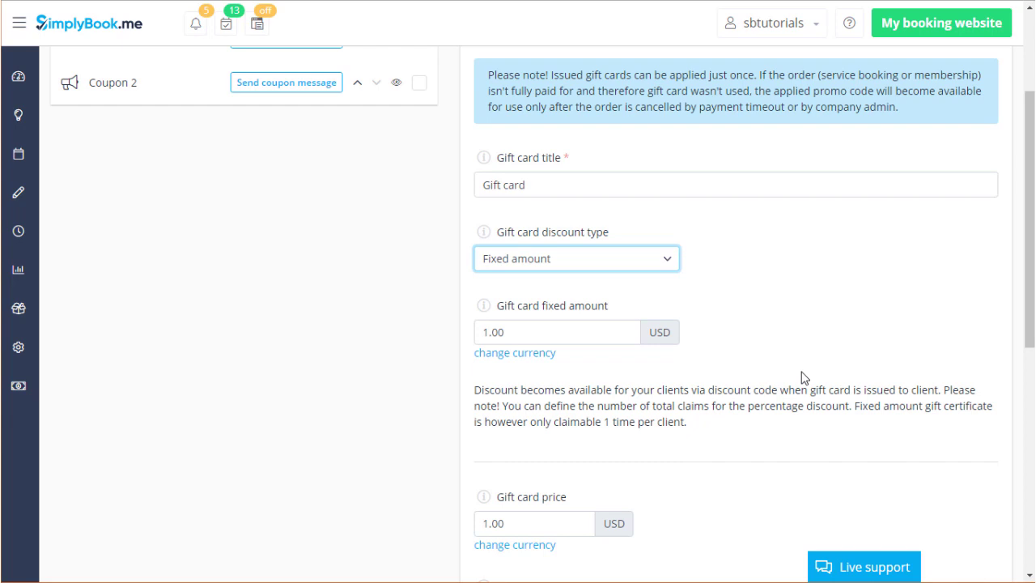
# - Switch the Gift card to a Percentage discount, limited to 1 claim instead of unlimited
pyautogui.click(647, 263)
pyautogui.click(635, 295)
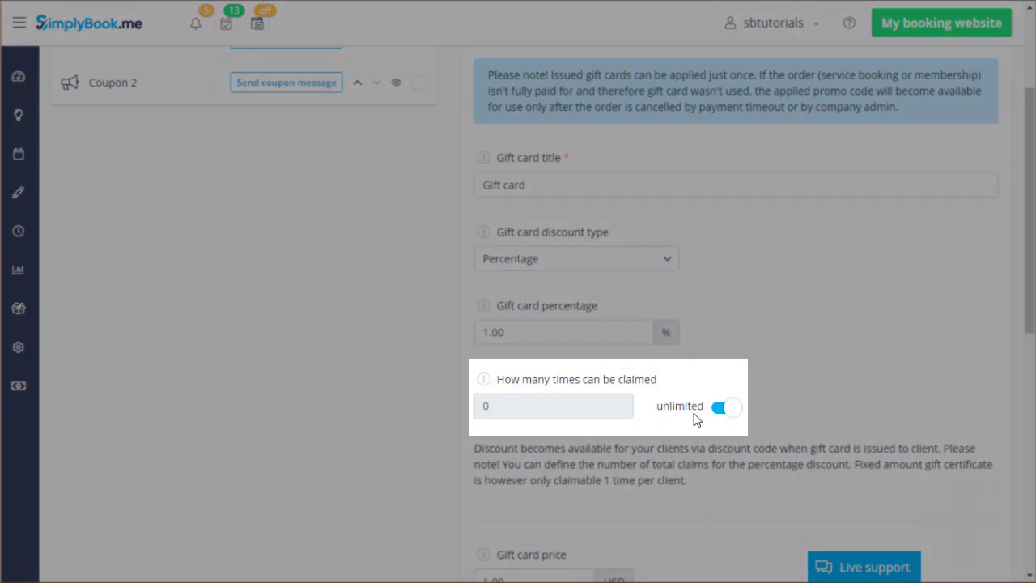
pyautogui.click(728, 408)
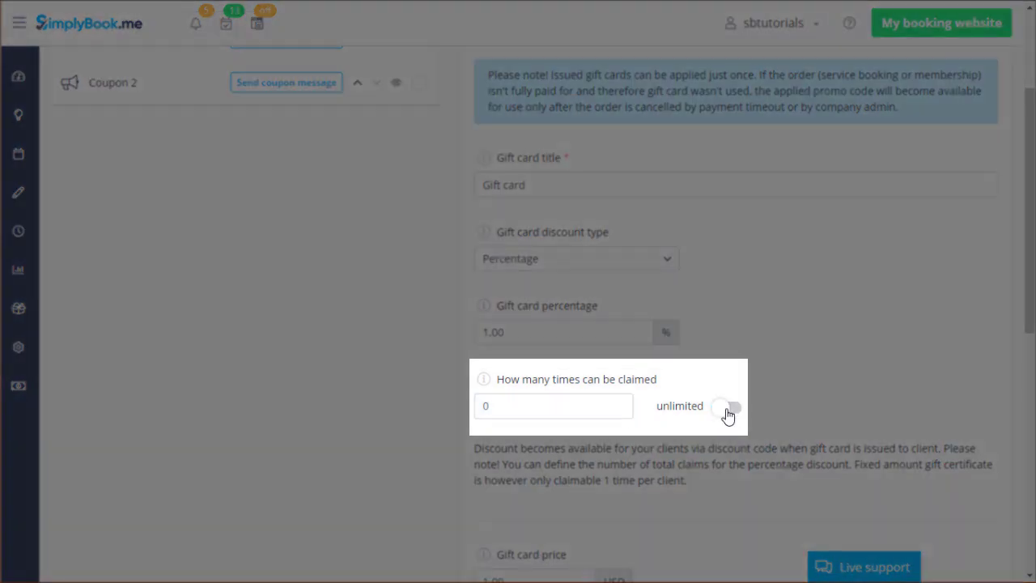
pyautogui.click(545, 403)
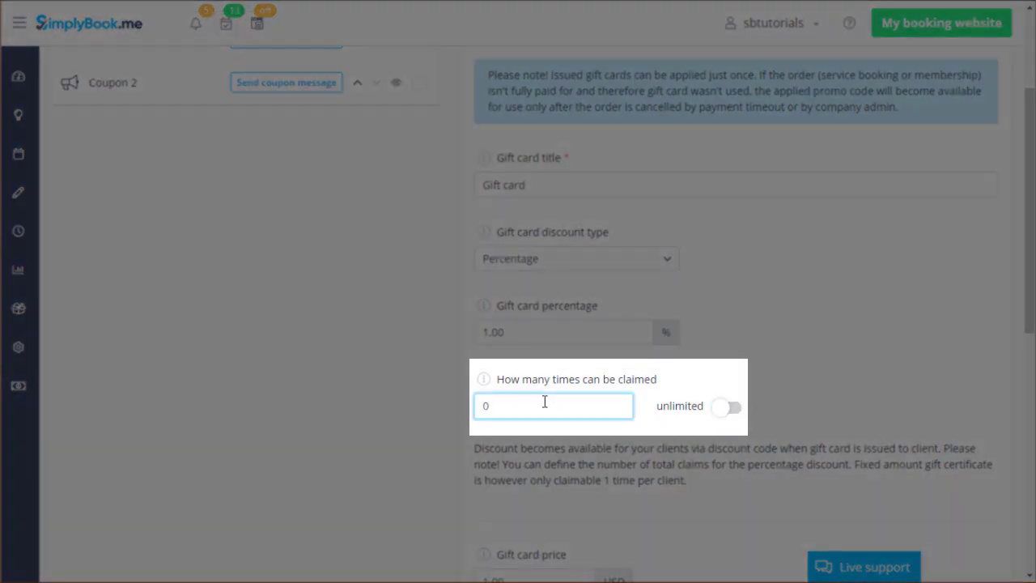
pyautogui.press('BackSpace')
pyautogui.write('1')
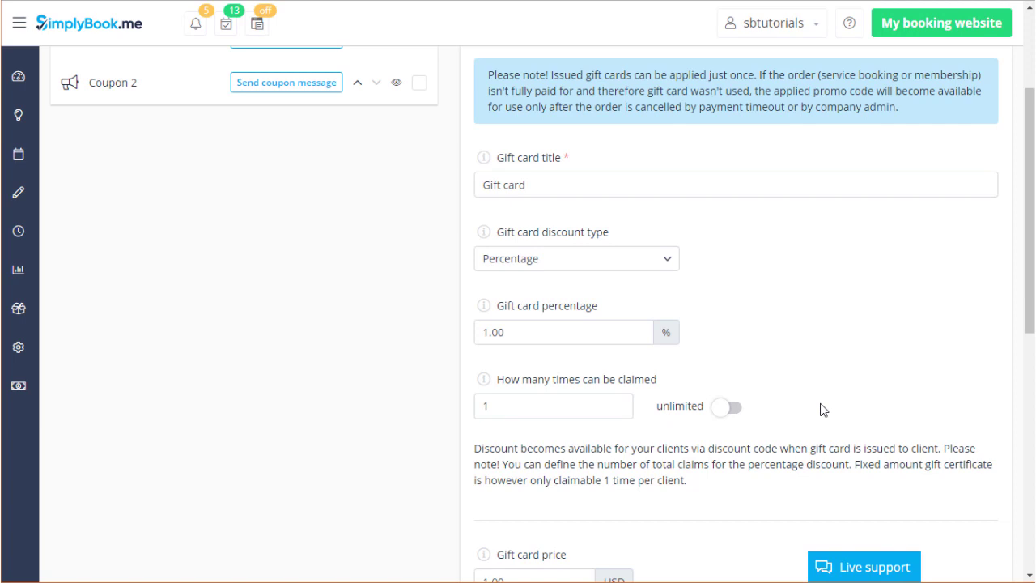
pyautogui.scroll(-2, 822, 410)
pyautogui.scroll(-1, 823, 414)
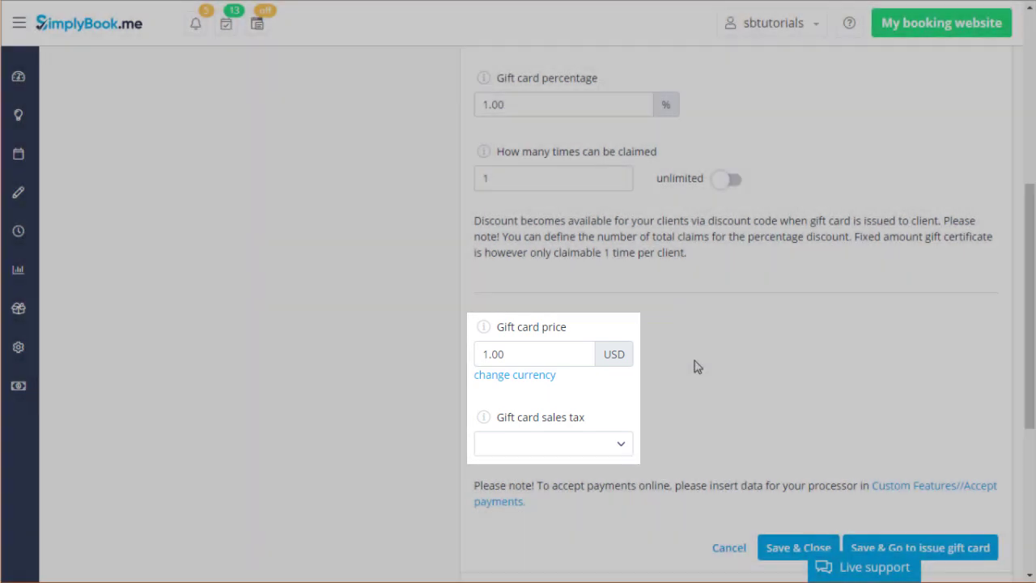
pyautogui.scroll(-5, 700, 367)
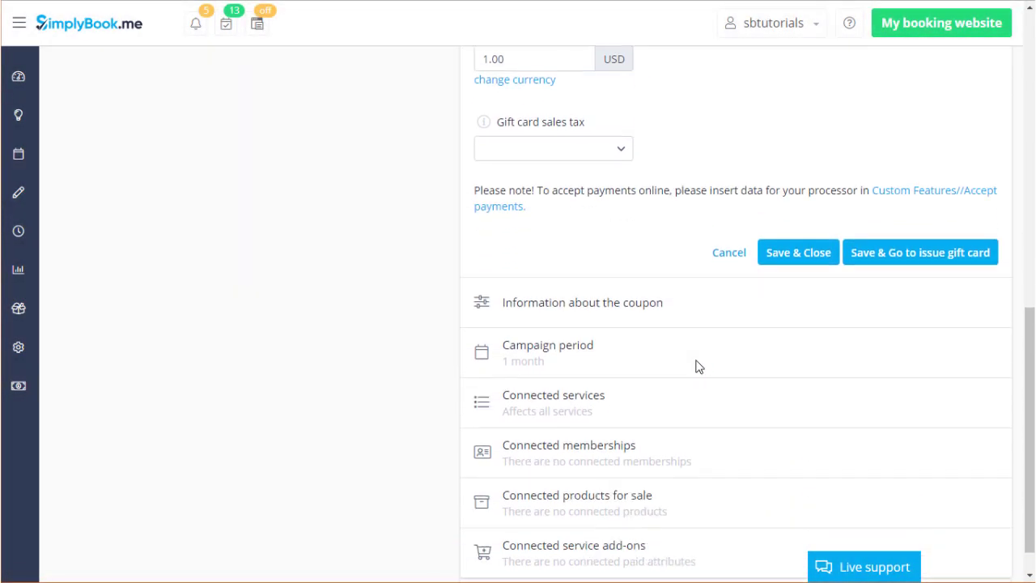
# - Expand the gift card's coupon information and keep it set to Show first on the list
pyautogui.click(673, 295)
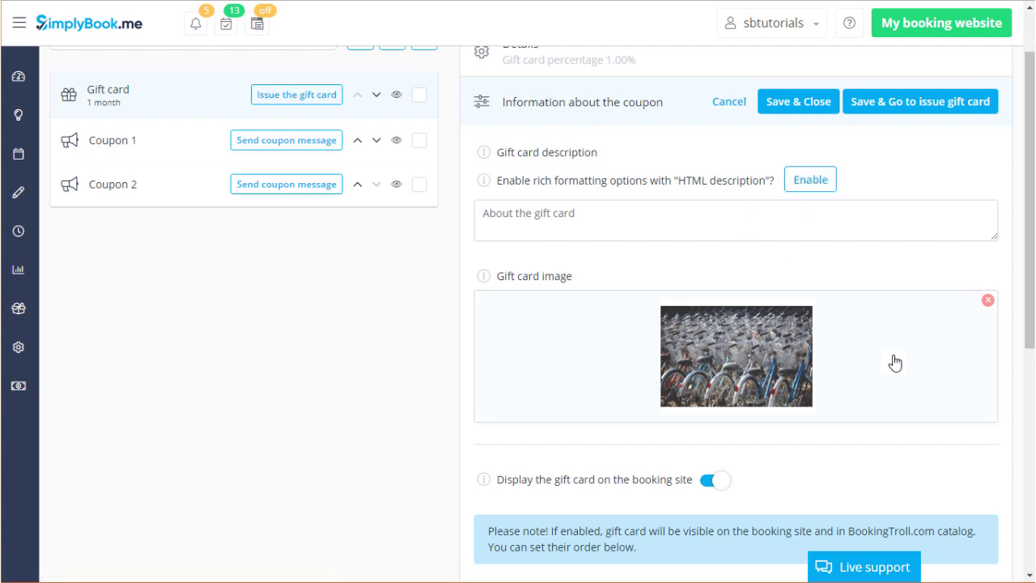
pyautogui.scroll(-3, 716, 489)
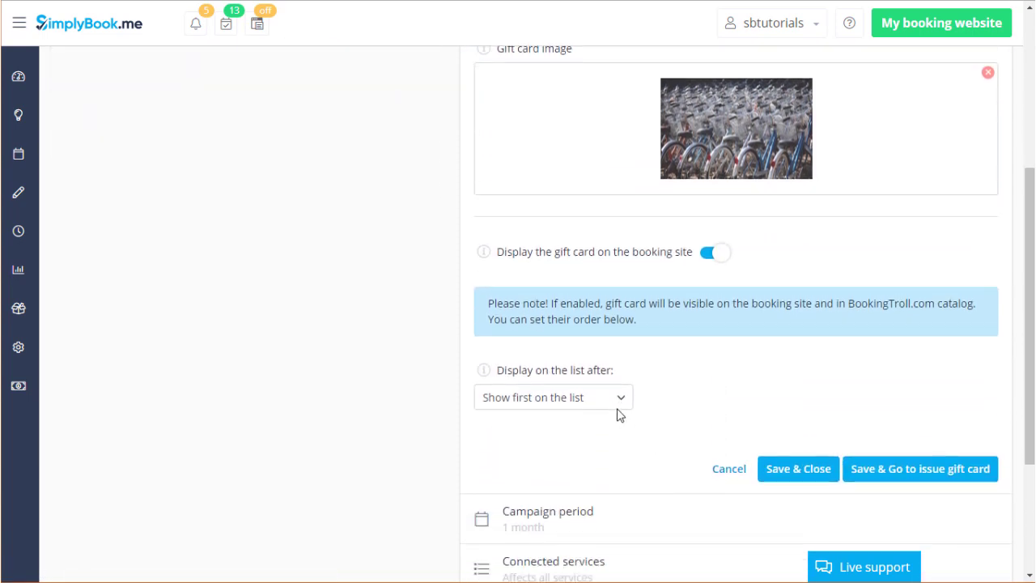
pyautogui.click(615, 398)
pyautogui.click(613, 404)
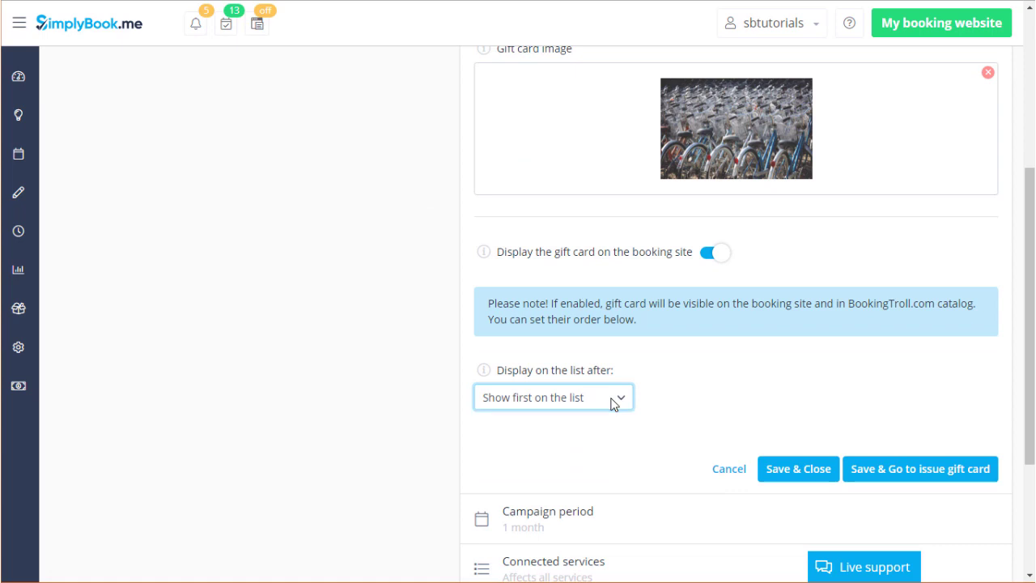
# - Keep the gift card campaign duration at 1 month and remove the empty booking restriction
pyautogui.click(620, 529)
pyautogui.scroll(3, 683, 434)
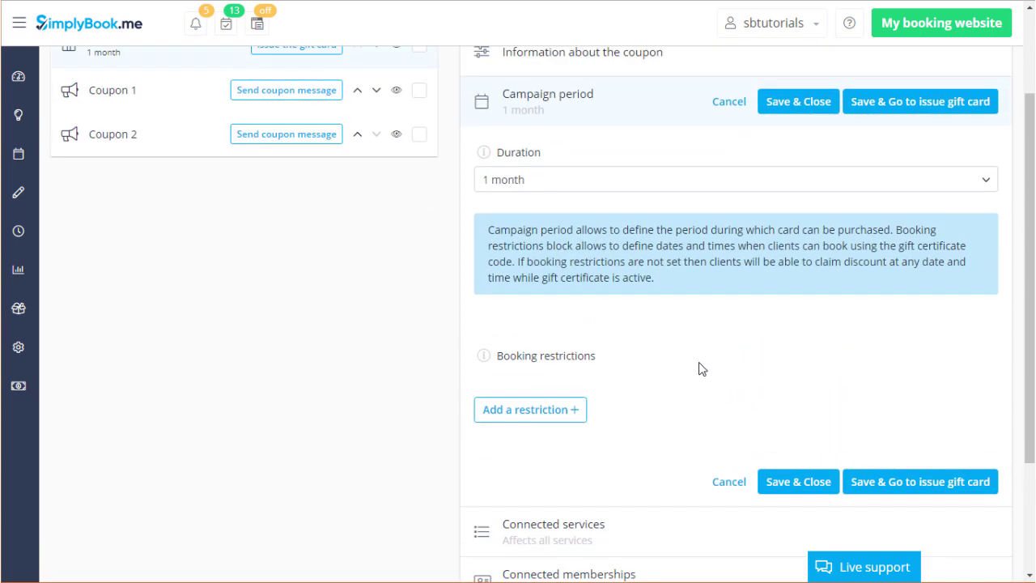
pyautogui.click(780, 185)
pyautogui.click(780, 185)
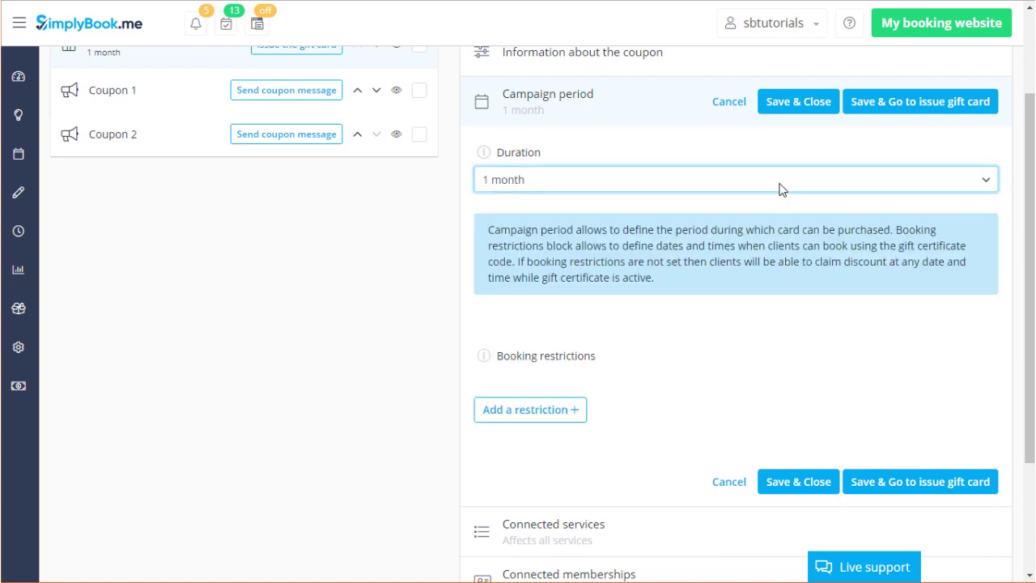
pyautogui.click(558, 411)
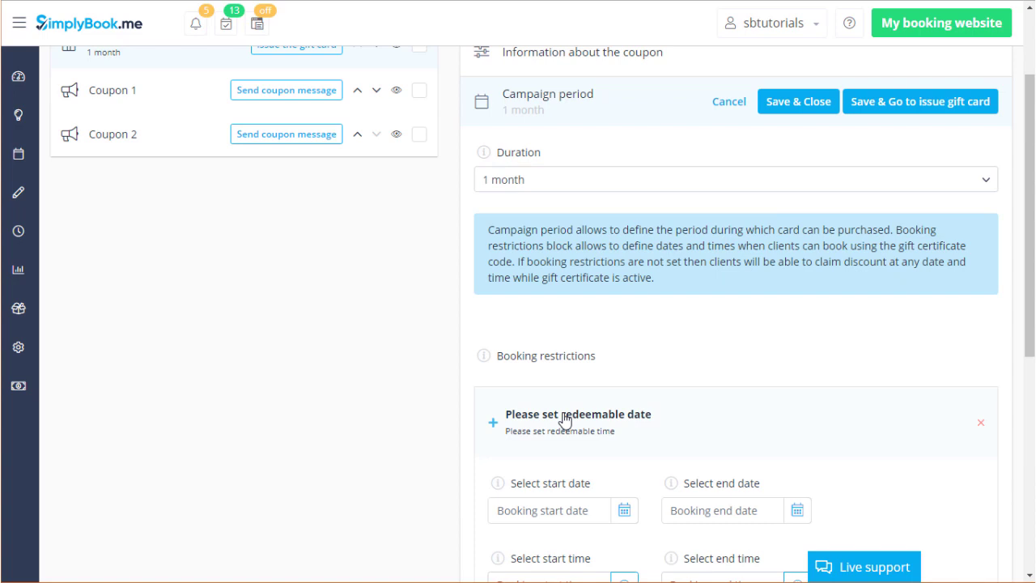
pyautogui.scroll(-3, 812, 392)
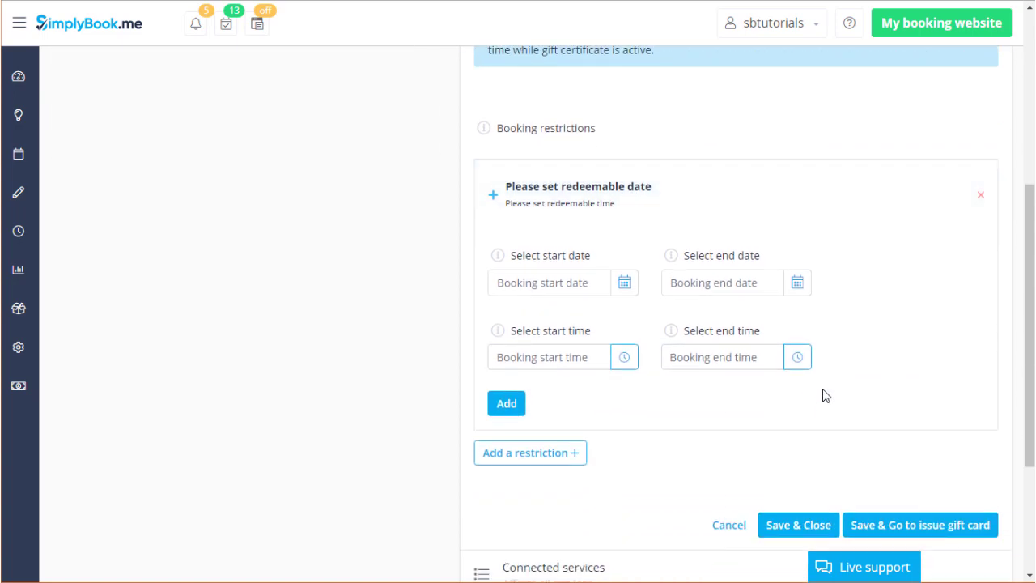
pyautogui.click(981, 198)
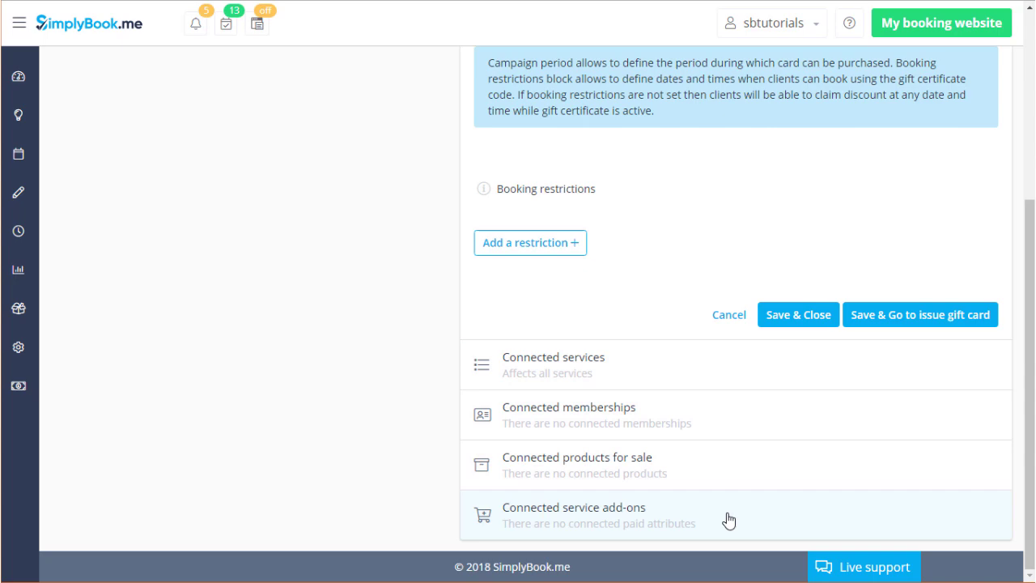
pyautogui.scroll(2, 332, 338)
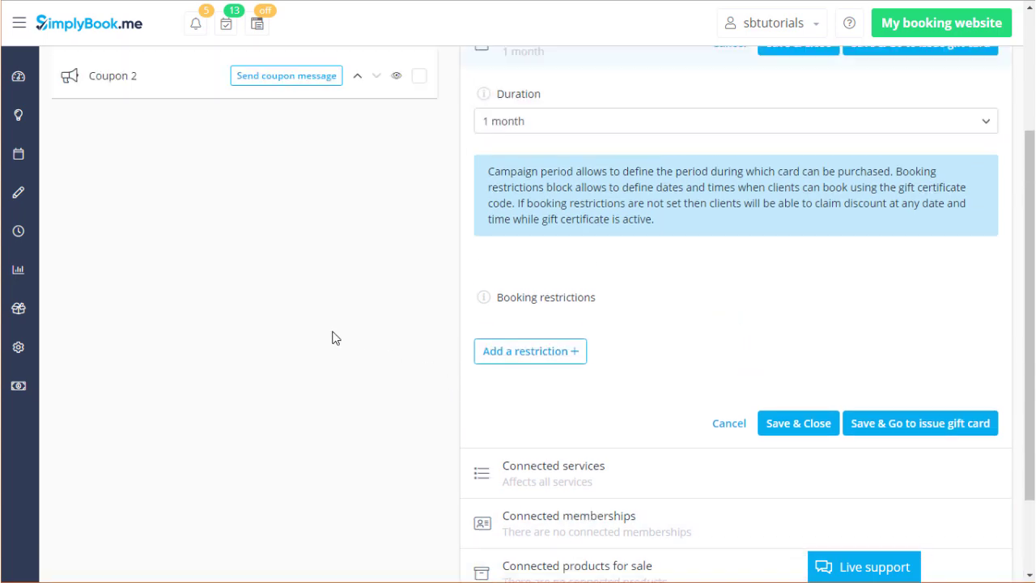
pyautogui.scroll(2, 332, 339)
# - Open Coupon 1, discarding gift card changes, and change its redeemable code to 'customcode'
pyautogui.click(188, 227)
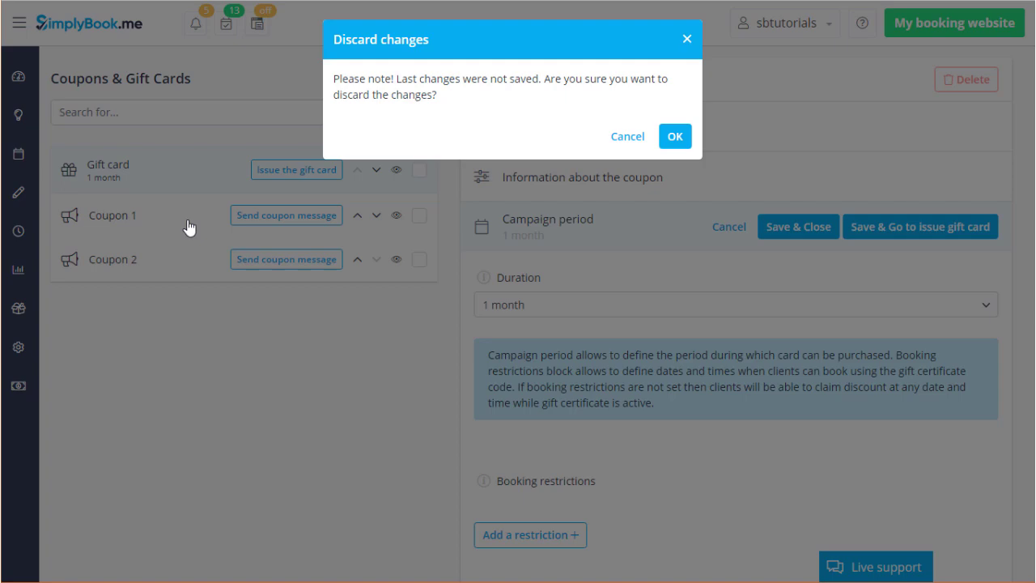
pyautogui.click(672, 142)
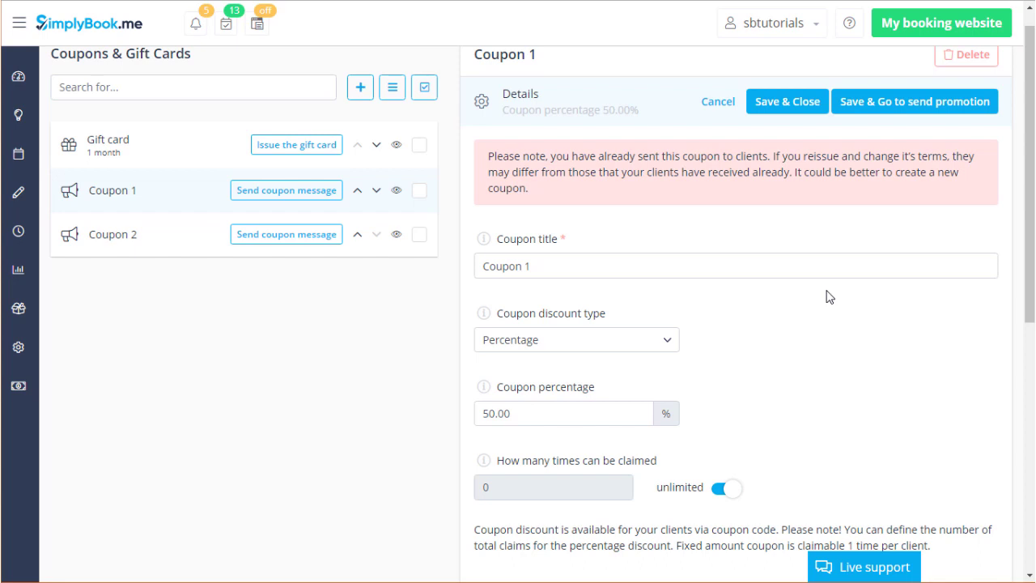
pyautogui.scroll(-3, 829, 297)
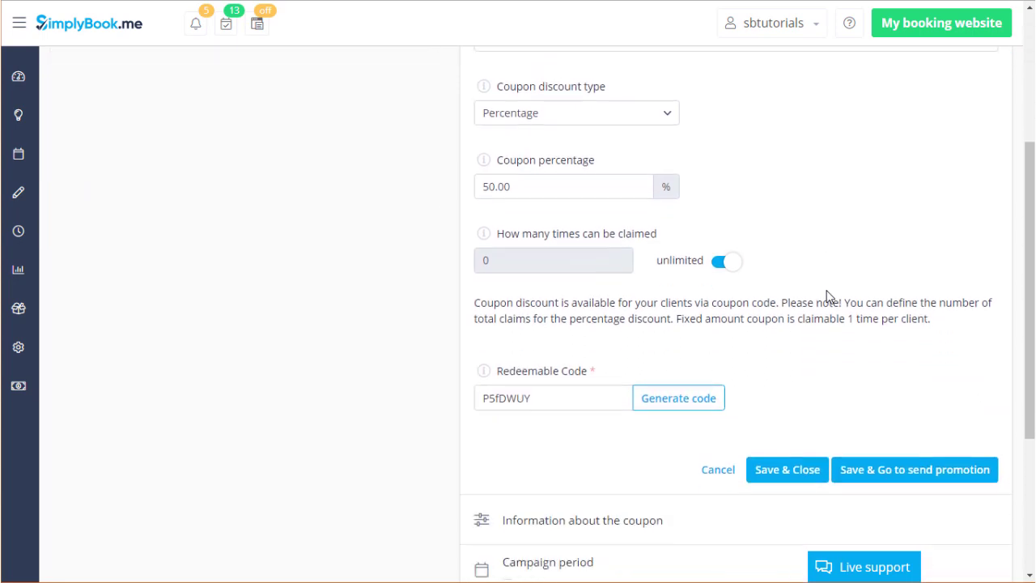
pyautogui.click(703, 397)
pyautogui.moveTo(597, 397); pyautogui.dragTo(443, 393)
pyautogui.write('custom')
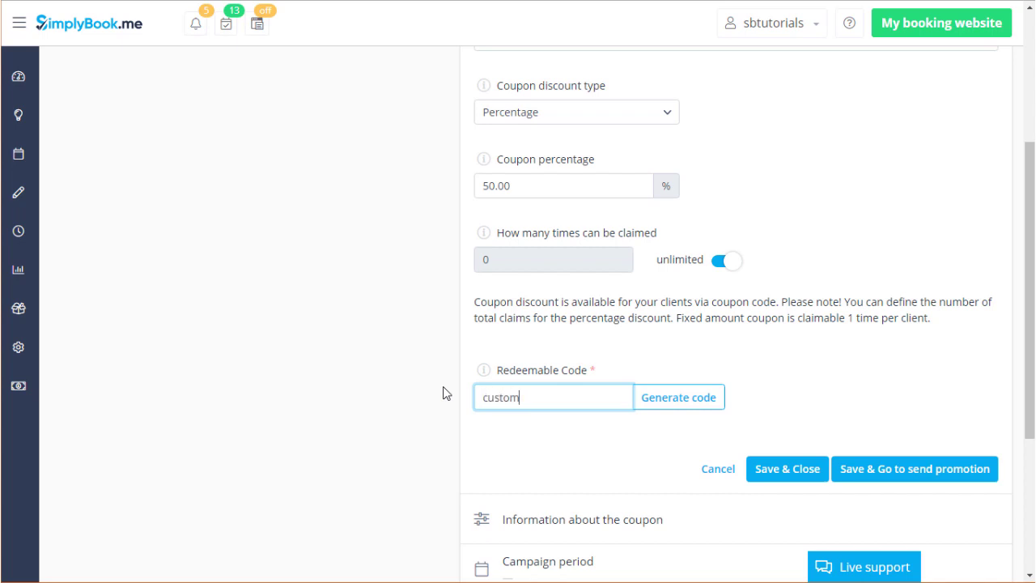
pyautogui.write('code')
pyautogui.click(891, 396)
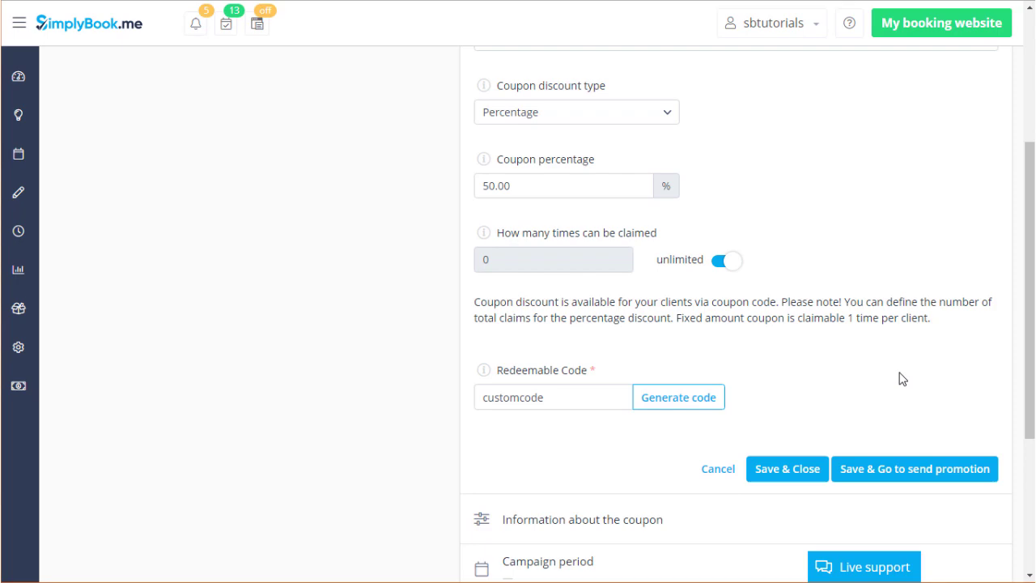
pyautogui.scroll(5, 914, 259)
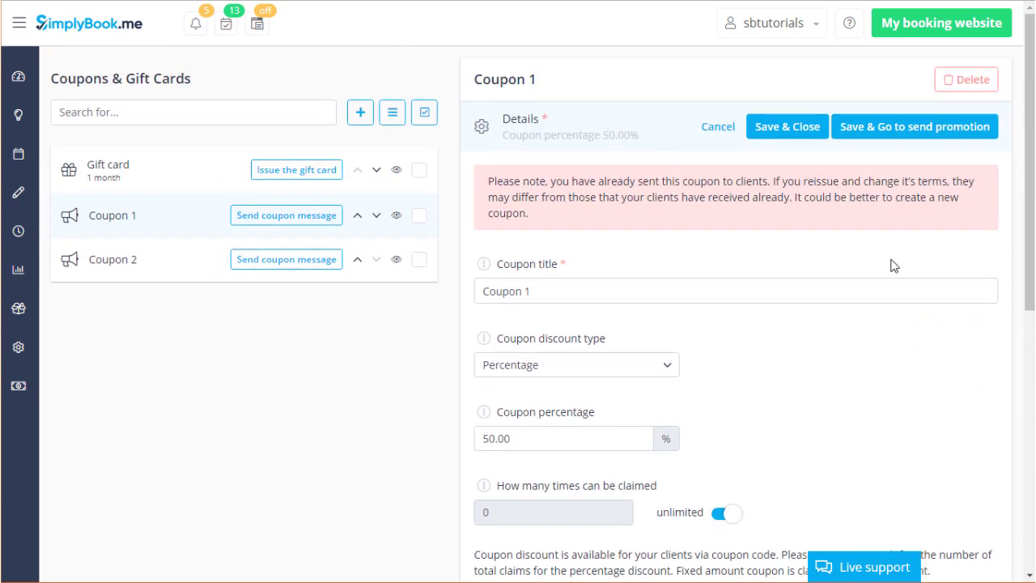
pyautogui.click(302, 214)
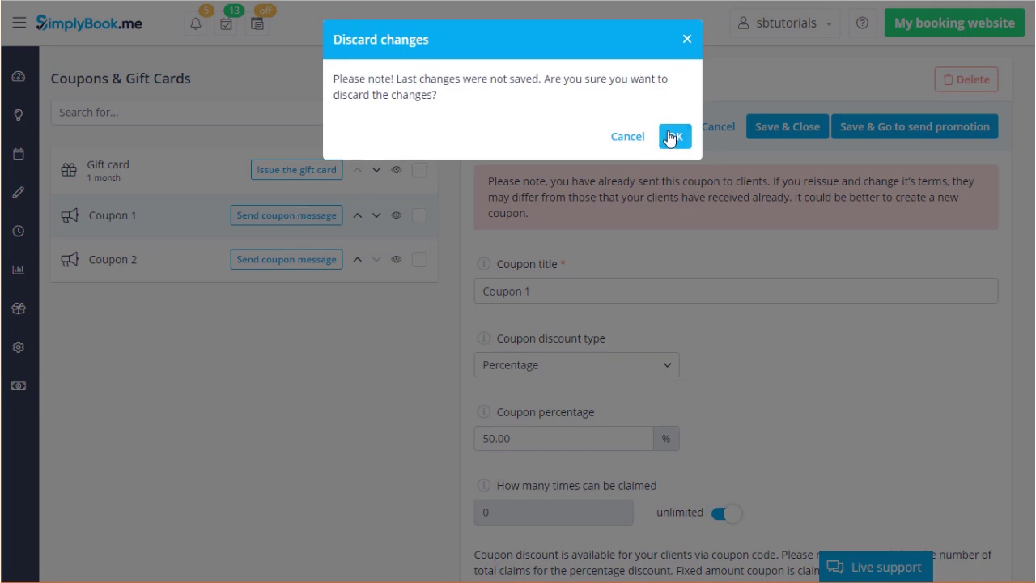
# - Discard the code edit and set Coupon 1's message to go to all clients with SMS off
pyautogui.click(670, 137)
pyautogui.scroll(-1, 918, 483)
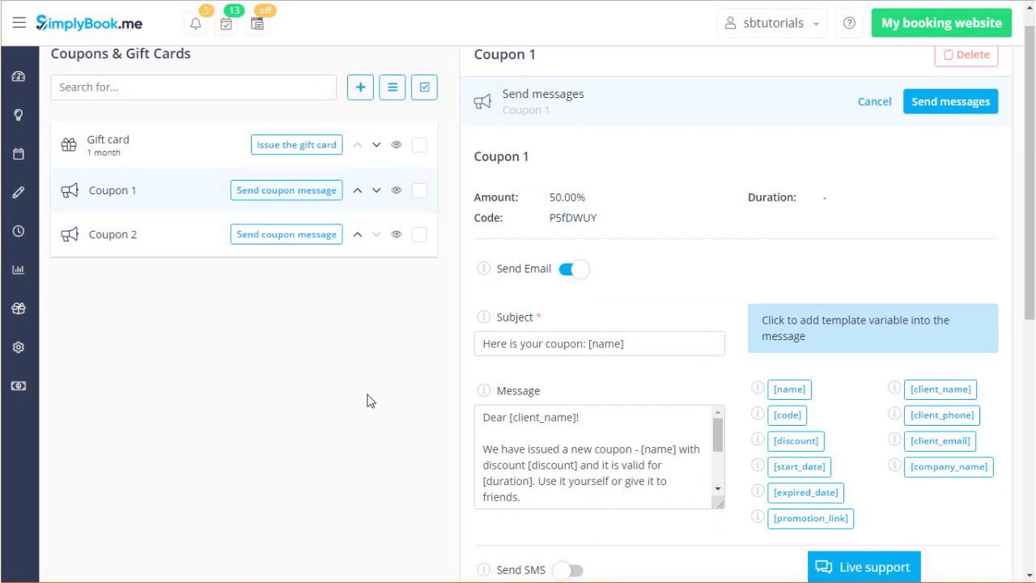
pyautogui.scroll(-2, 372, 391)
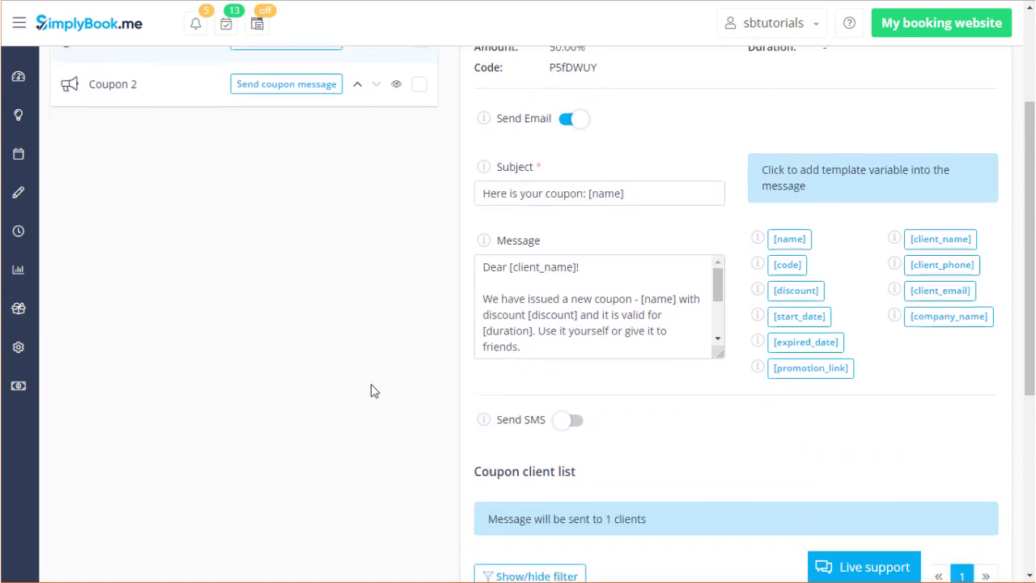
pyautogui.click(568, 420)
pyautogui.scroll(-2, 570, 424)
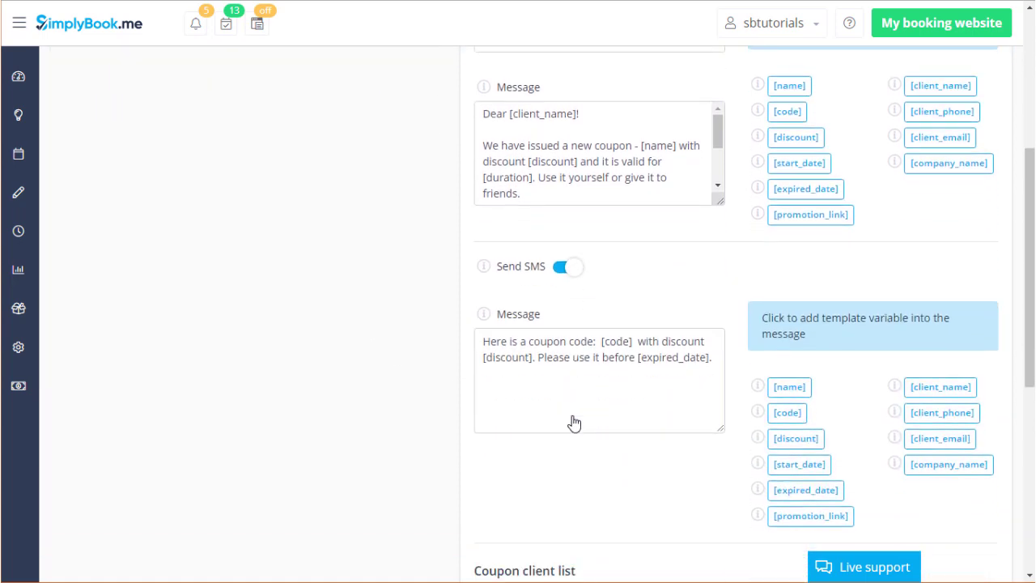
pyautogui.click(25, 386)
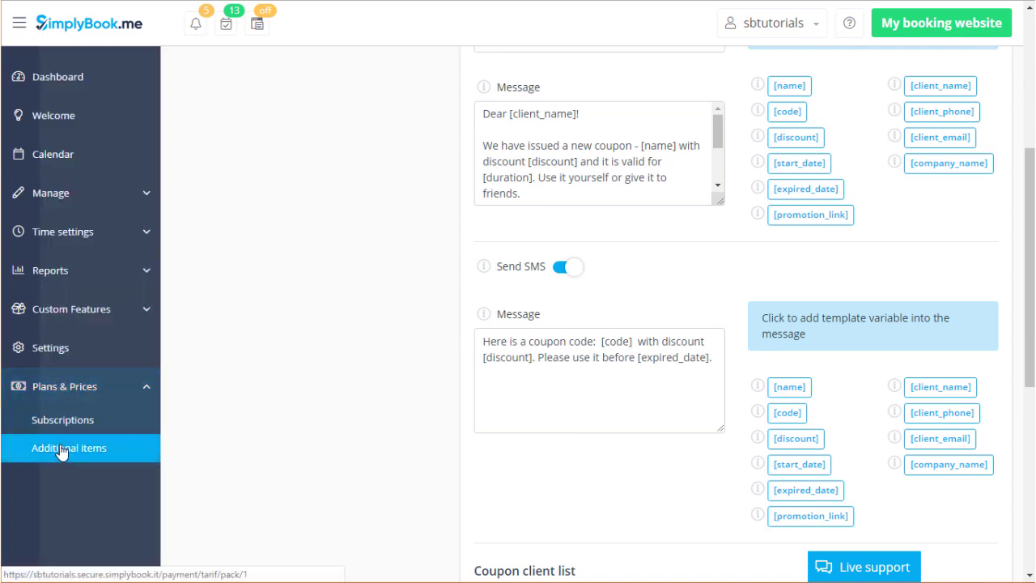
pyautogui.click(562, 268)
pyautogui.scroll(-3, 724, 264)
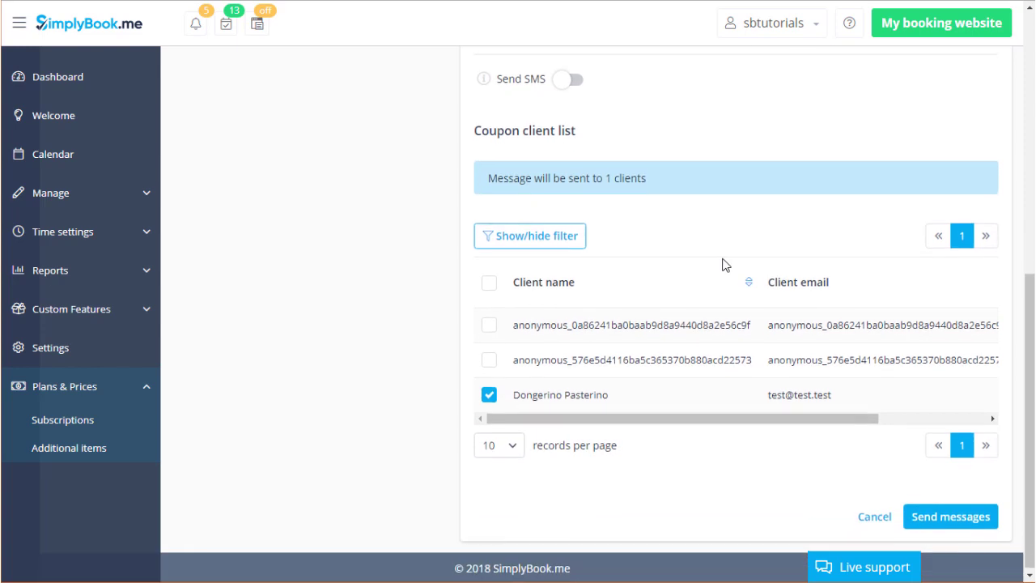
pyautogui.click(489, 394)
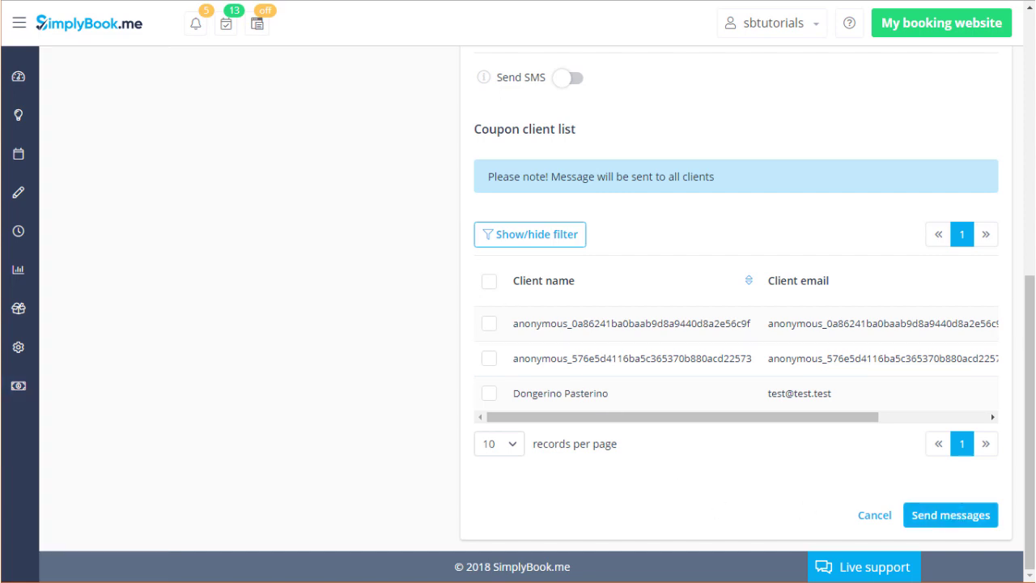
pyautogui.moveTo(49, 283)
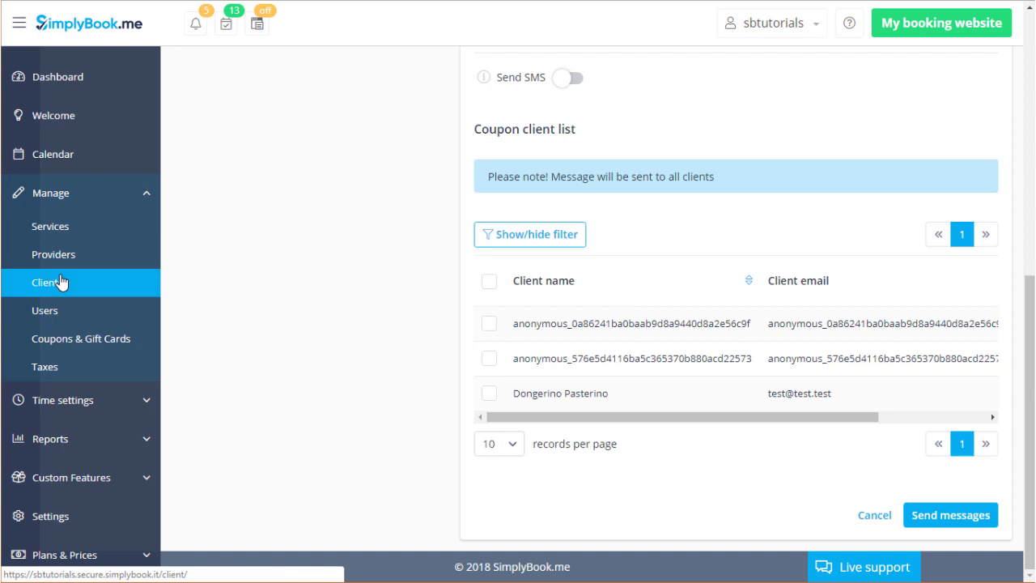
# - Open the Issued coupons report from the Reports list
pyautogui.click(105, 437)
pyautogui.scroll(-2, 109, 441)
pyautogui.scroll(-1, 122, 438)
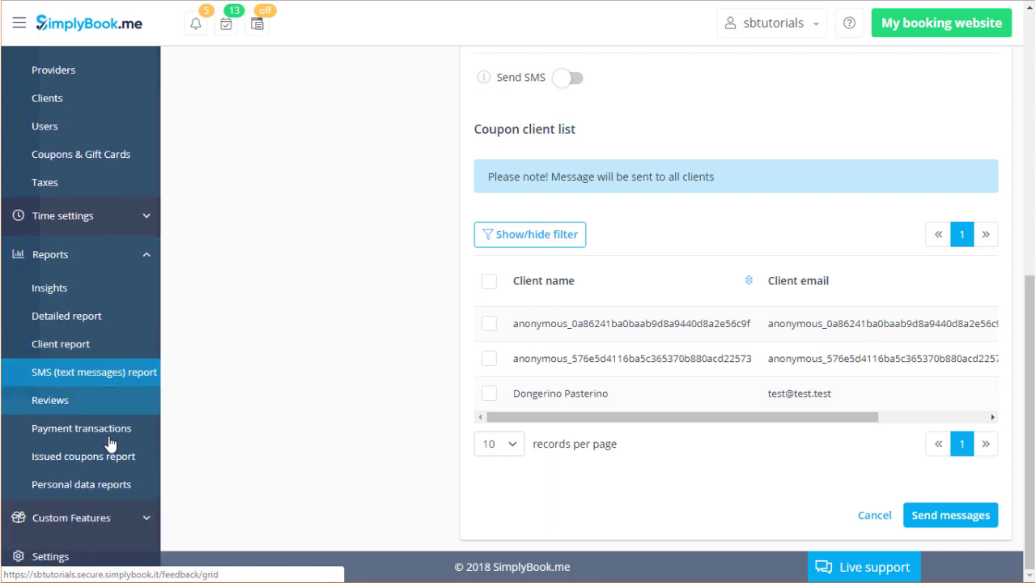
pyautogui.click(120, 457)
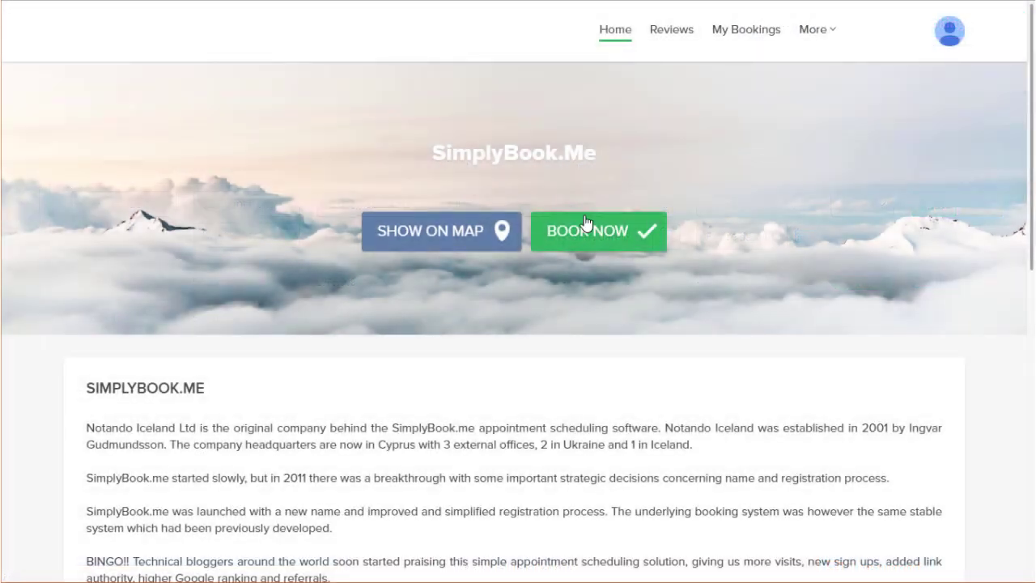
# - Book Capture the pug with provider Ed for the Thursday 09:00 slot
pyautogui.click(590, 228)
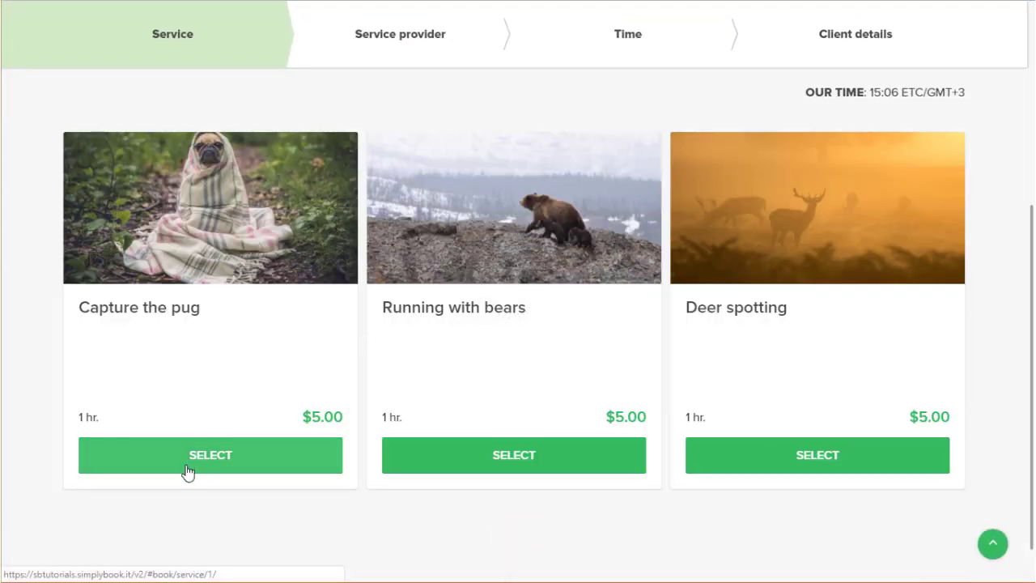
pyautogui.click(187, 470)
pyautogui.click(189, 456)
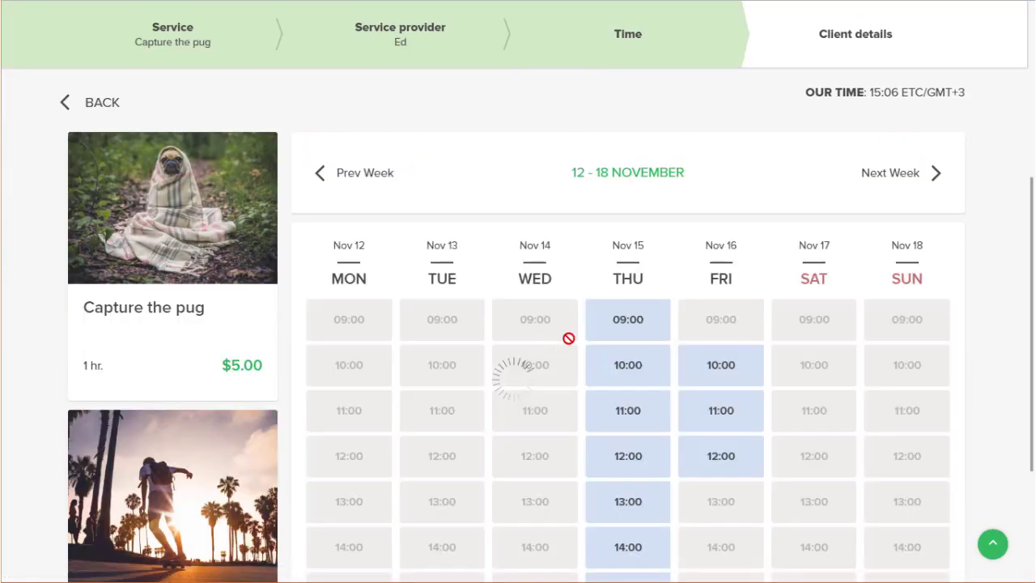
pyautogui.click(617, 336)
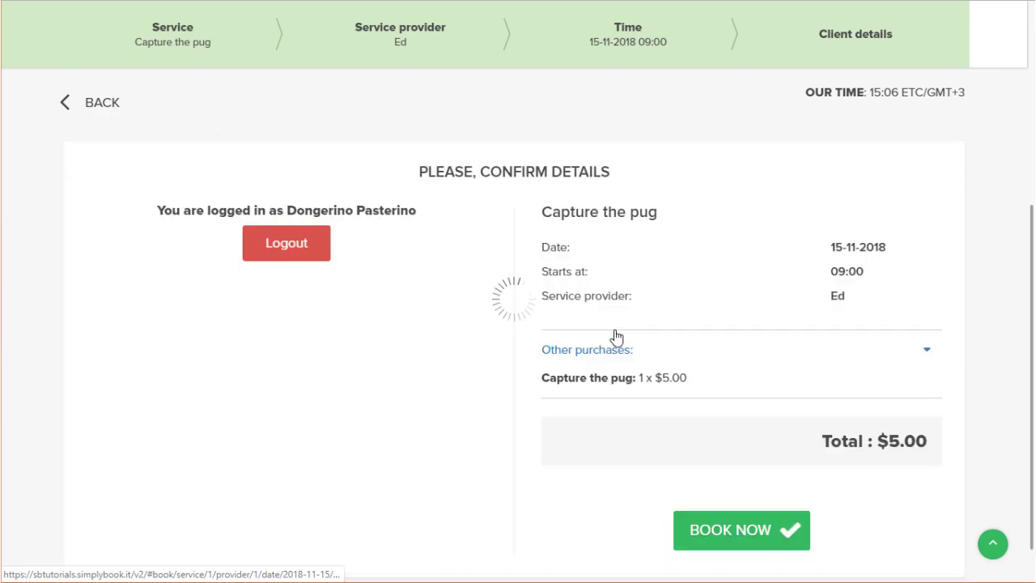
pyautogui.click(742, 513)
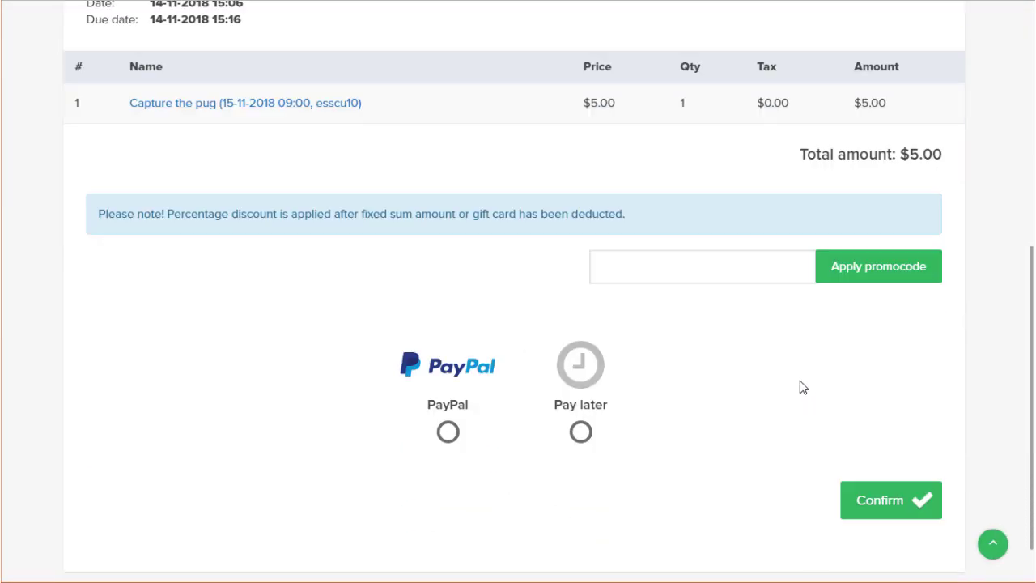
# - Apply promo codes L7Fw9v8, upymamem and P5fDWUY at checkout
pyautogui.click(685, 271)
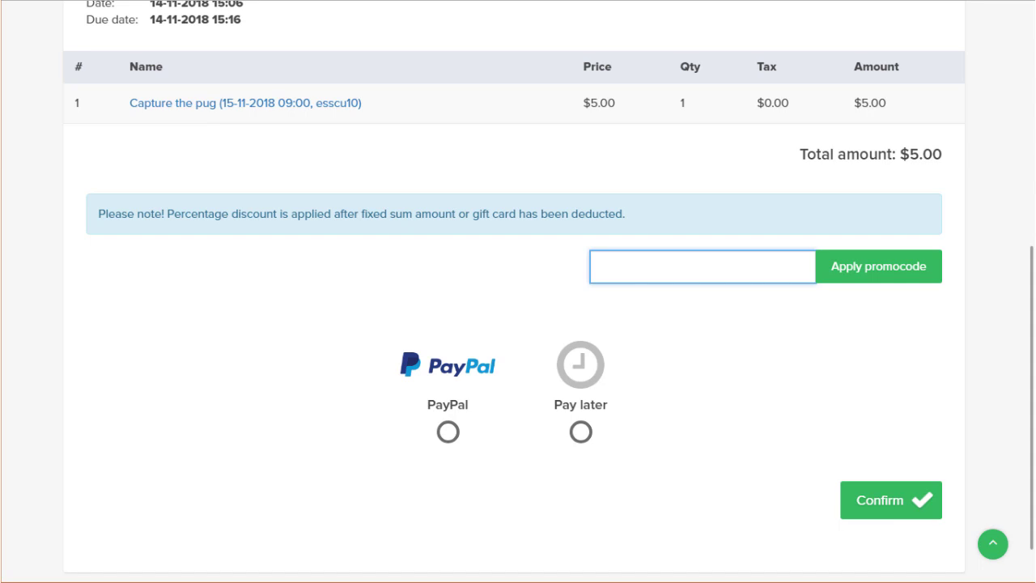
pyautogui.write('L7Fw9v8')
pyautogui.click(935, 279)
pyautogui.click(752, 268)
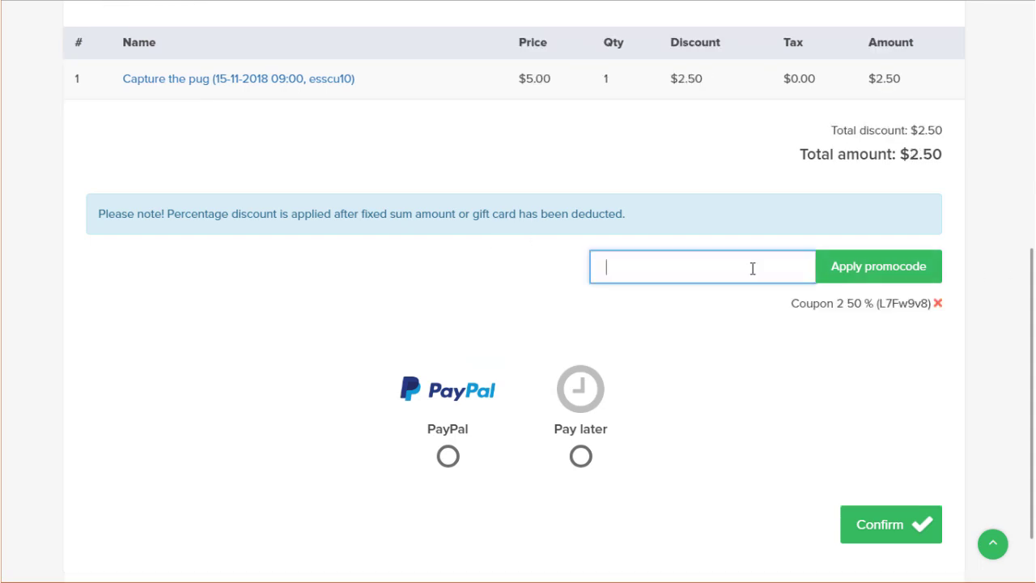
pyautogui.write('upymamem')
pyautogui.click(907, 273)
pyautogui.click(907, 273)
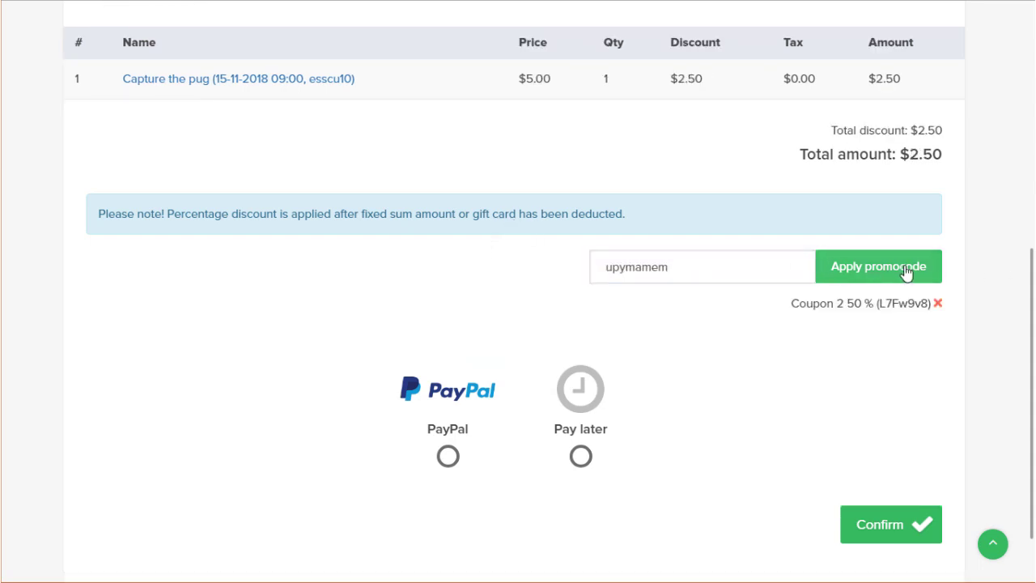
pyautogui.click(715, 248)
pyautogui.write('P5fDWUY')
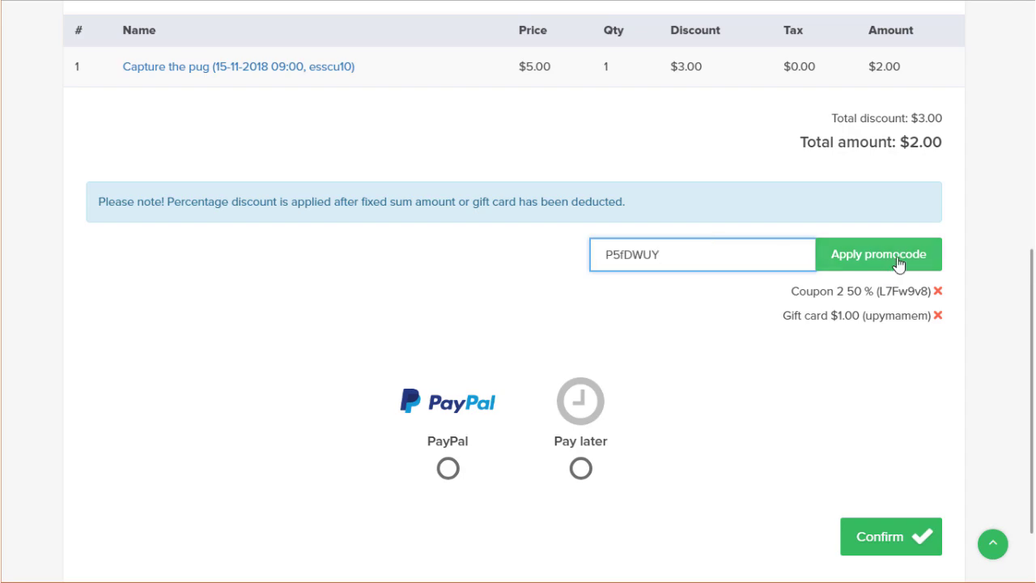
pyautogui.click(899, 264)
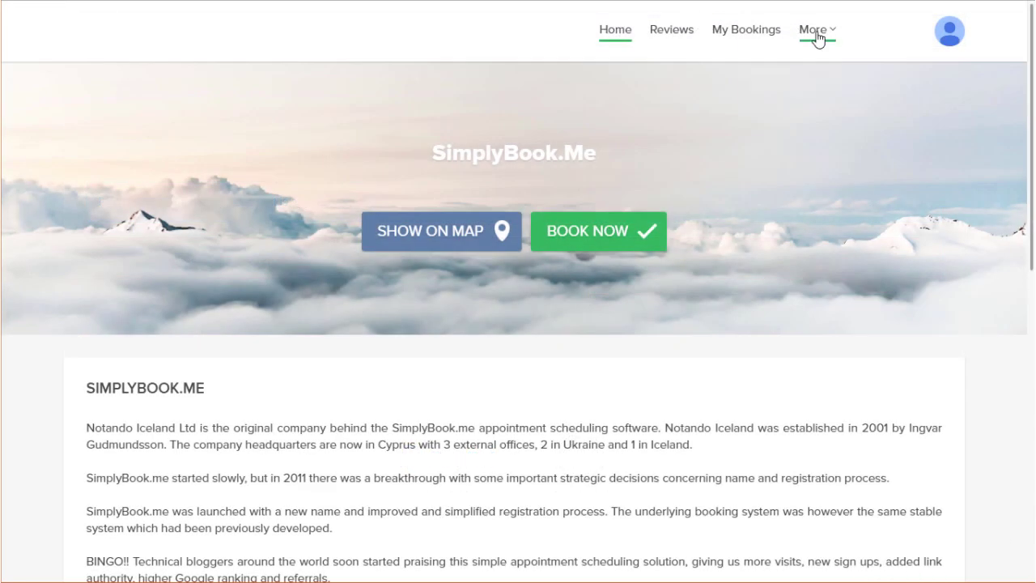
# - Open More > Gift cards on the booking site and view the YOUR GIFT CARDS tab
pyautogui.click(820, 38)
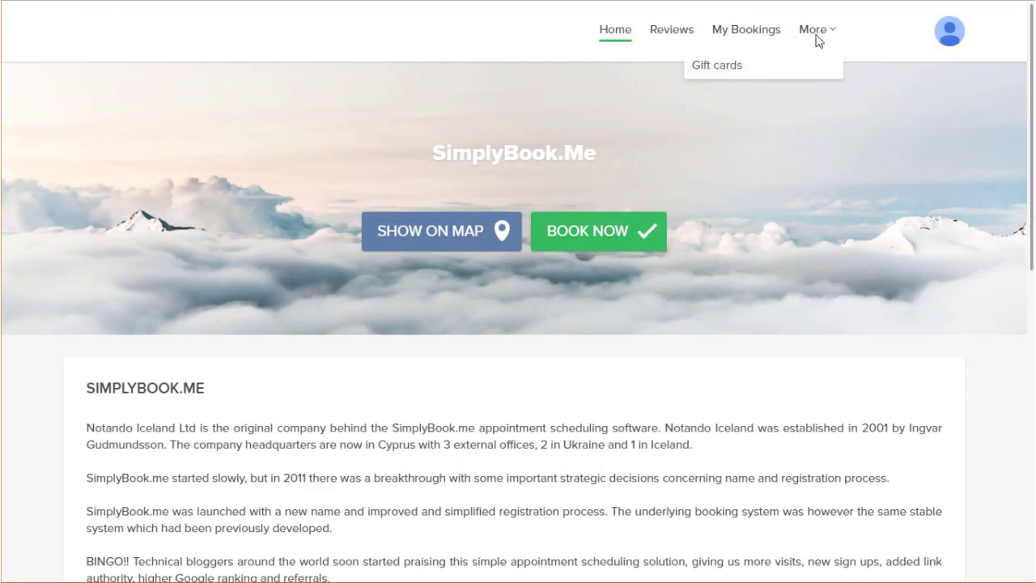
pyautogui.click(740, 71)
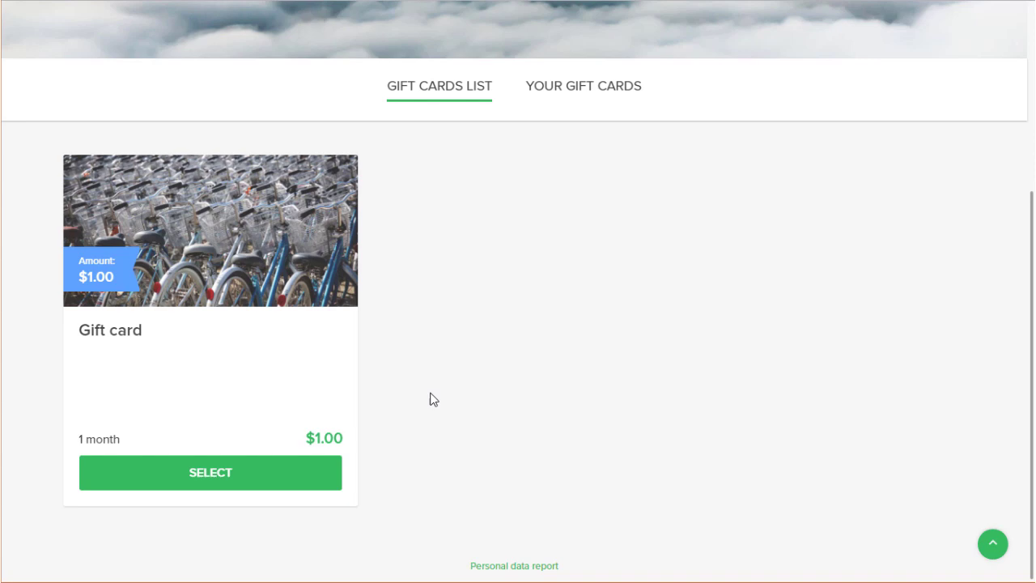
pyautogui.click(592, 90)
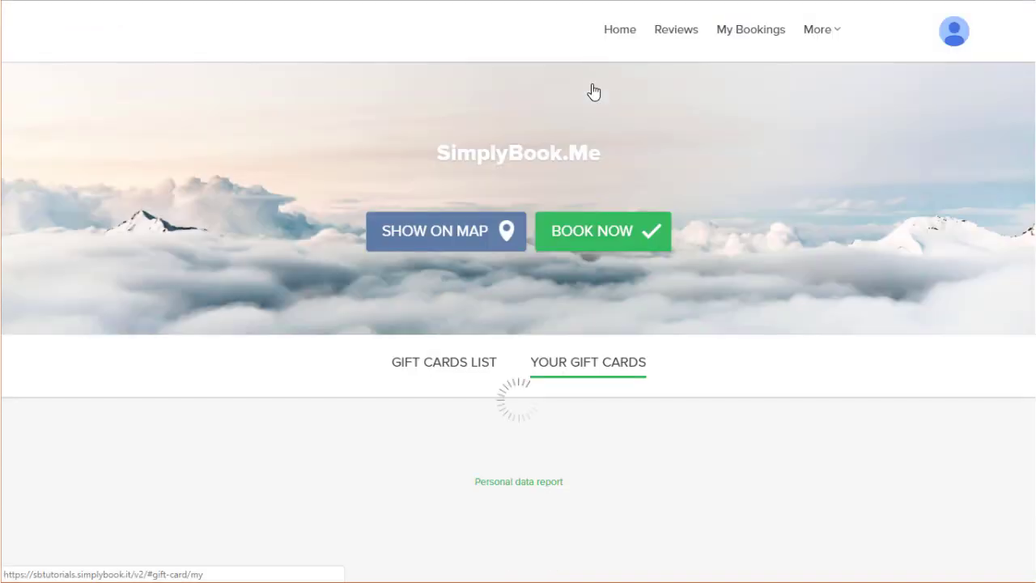